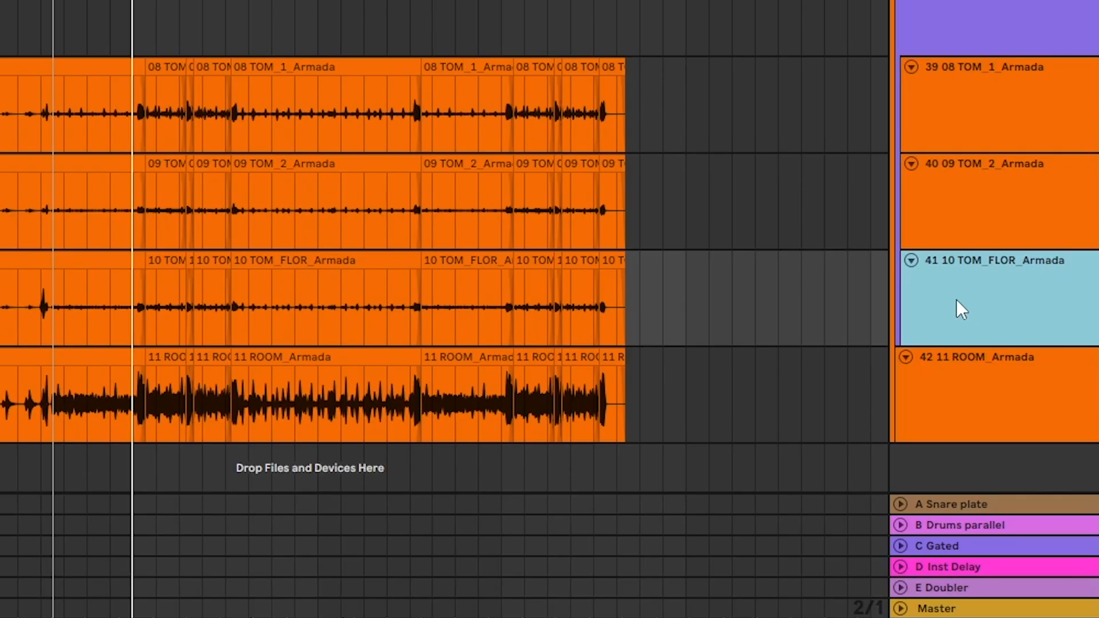
Step: Select the 08 TOM_1 track, switch its Silencer to the tom mode and set the threshold to -11.14 dB
click(969, 118)
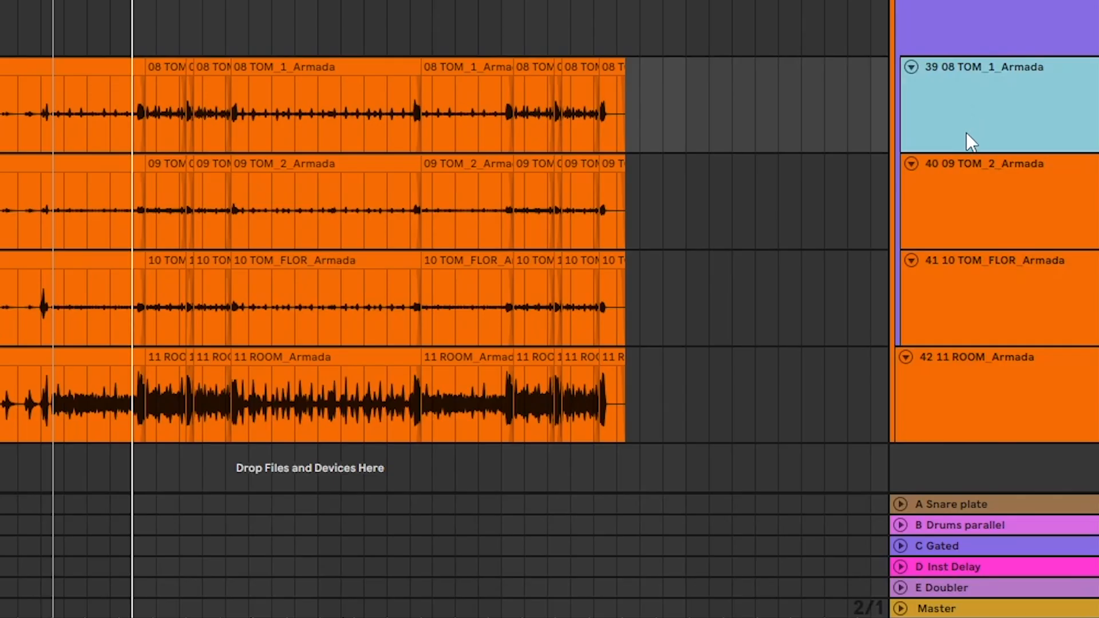
click(976, 180)
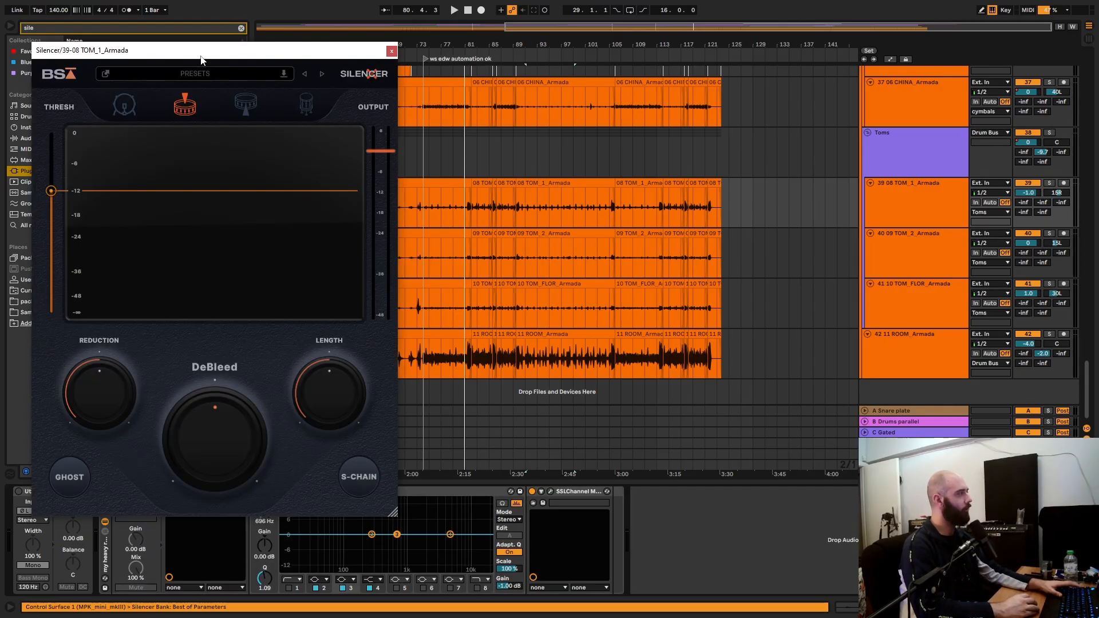
drag(199, 55, 548, 72)
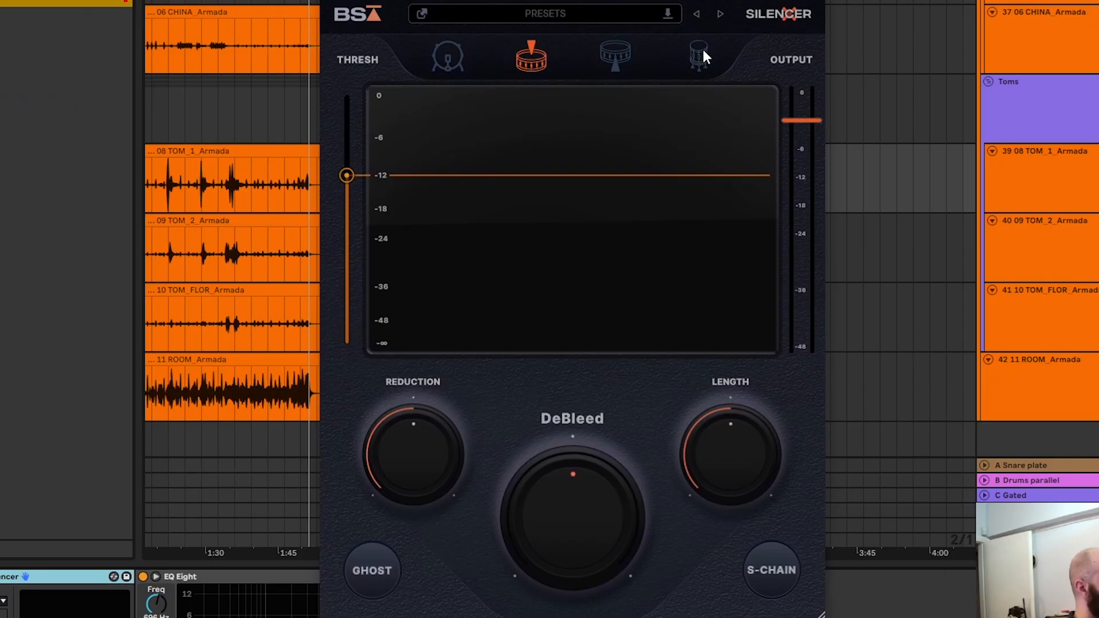
click(696, 60)
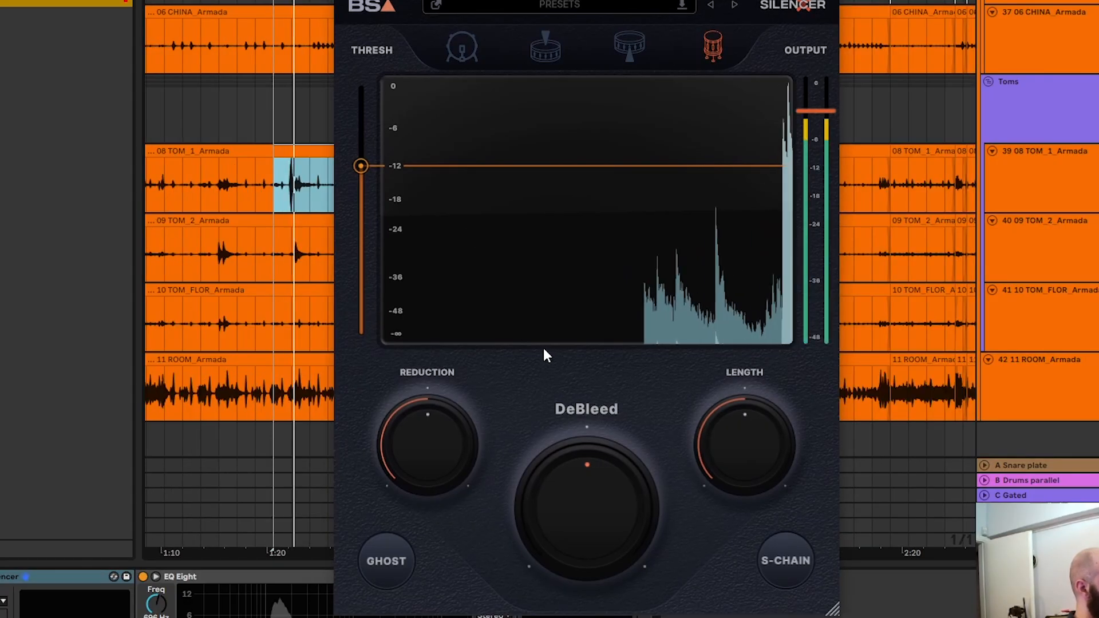
mouse_move(360, 166)
mouse_down()
mouse_move(361, 86)
mouse_move(354, 410)
mouse_move(356, 163)
mouse_up()
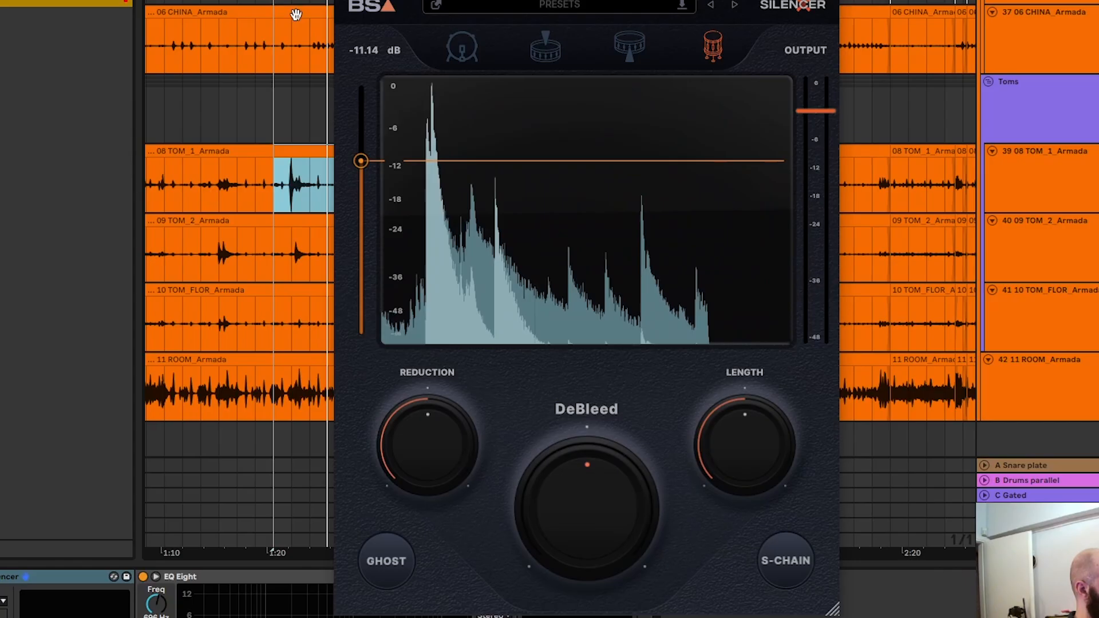
Step: Audition the selected TOM_1 passage through Silencer, compare its display with the waveform, and close the plug-in window
drag(587, 0, 734, 8)
scroll(291, 185, up, 5)
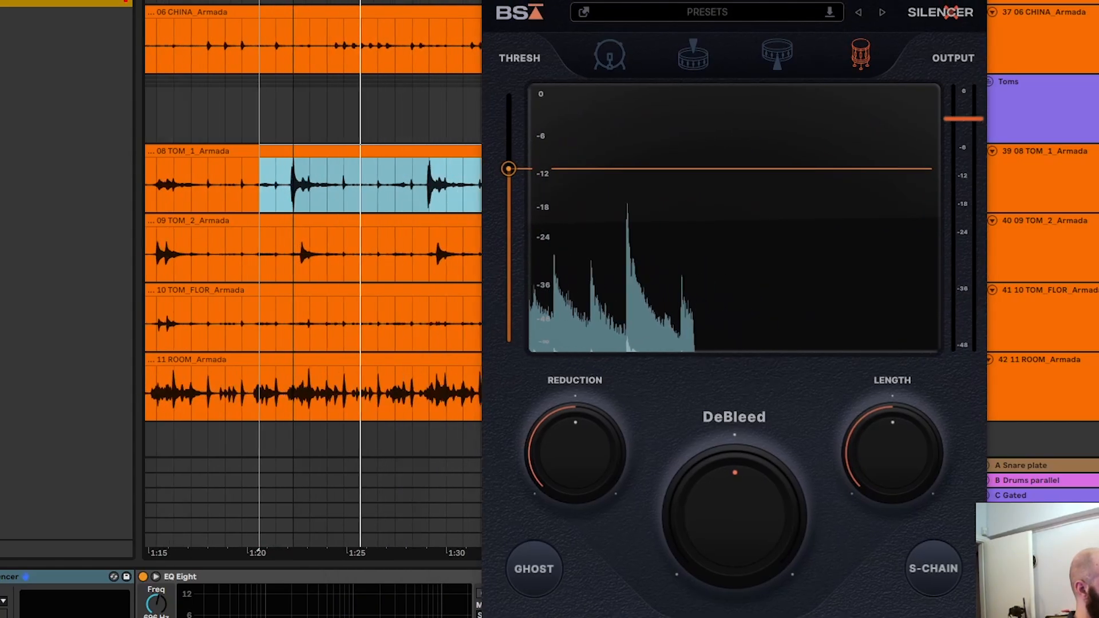
key(space)
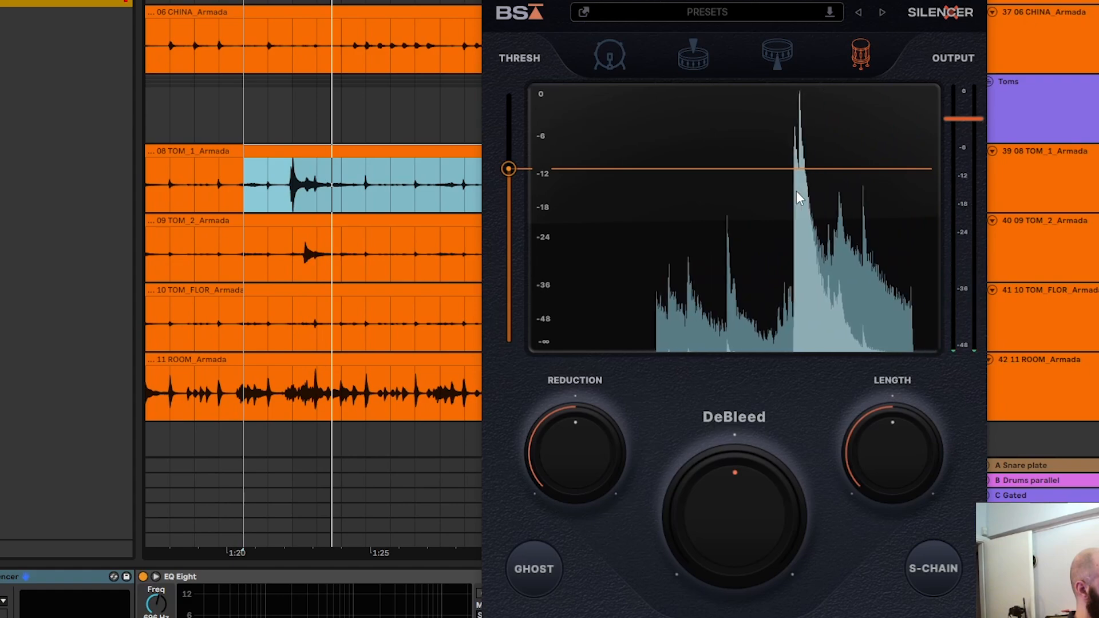
drag(789, 2, 647, 0)
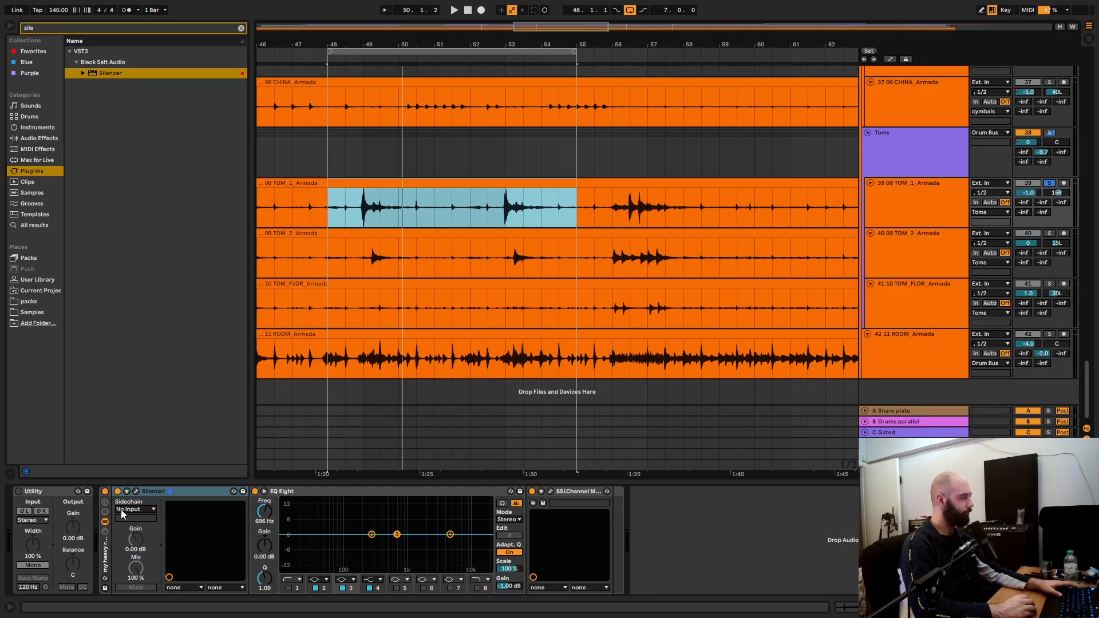
Step: Find Utility in the browser and insert it on the Master chain between SSLComp Stereo and reastream
click(47, 491)
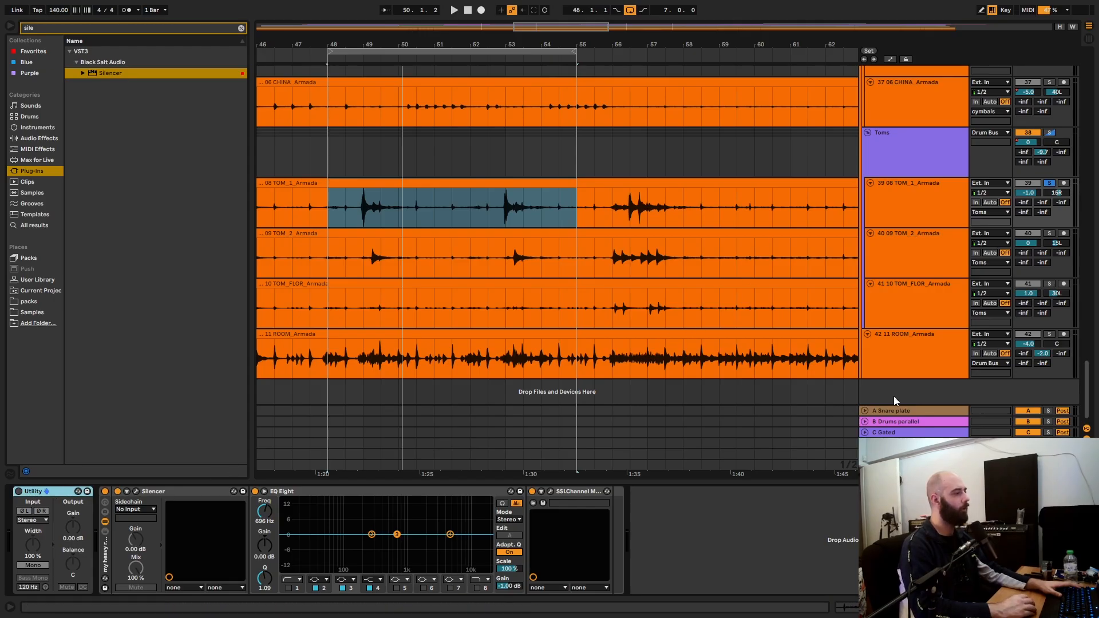
click(914, 465)
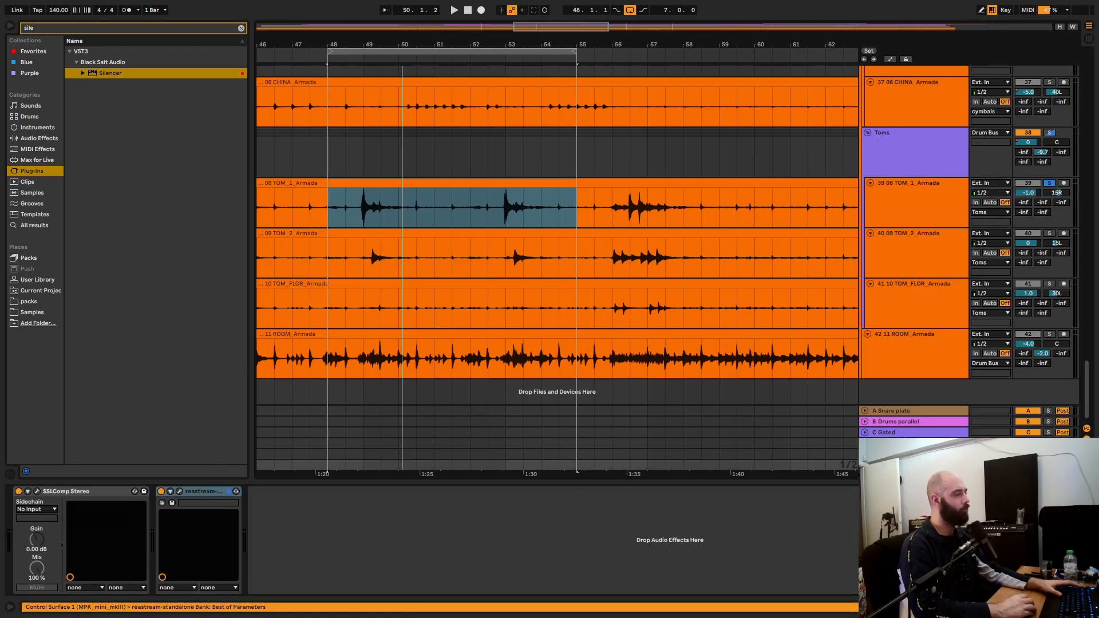
drag(51, 28, 5, 30)
text(`````````````)
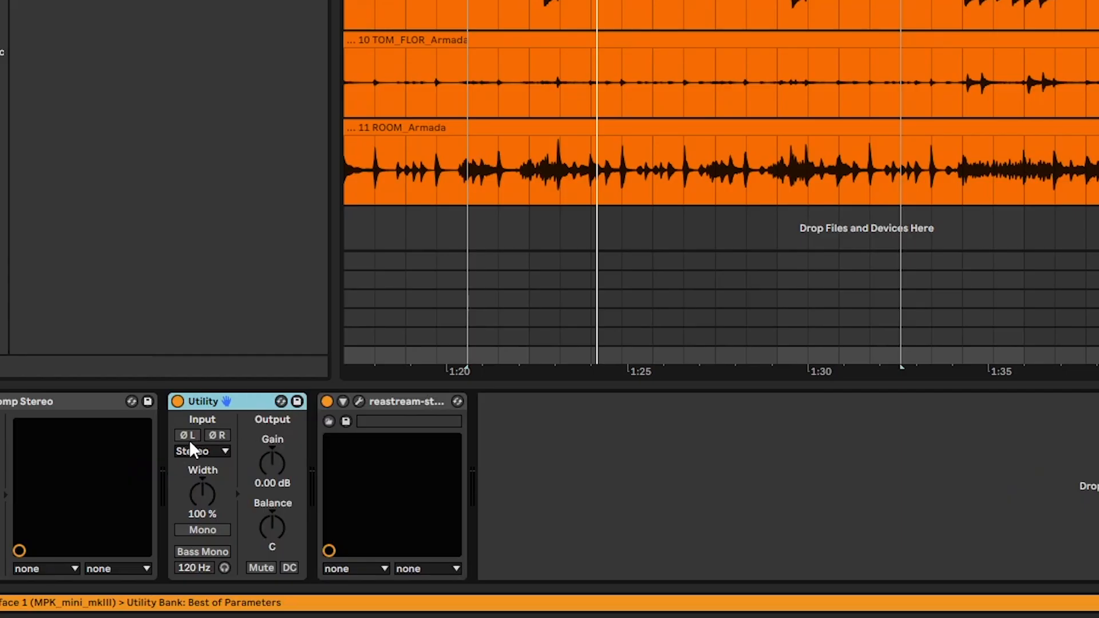
Step: Toggle the left and right phase inversion on the Master chain's Utility and switch its Mono option
click(187, 437)
click(218, 437)
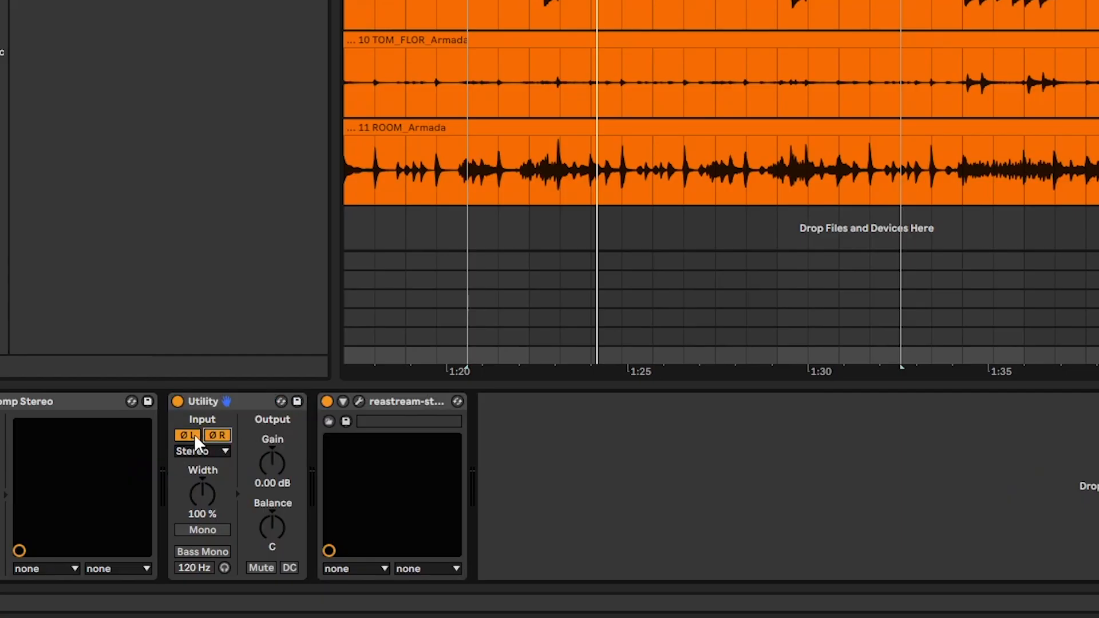
click(188, 436)
click(208, 531)
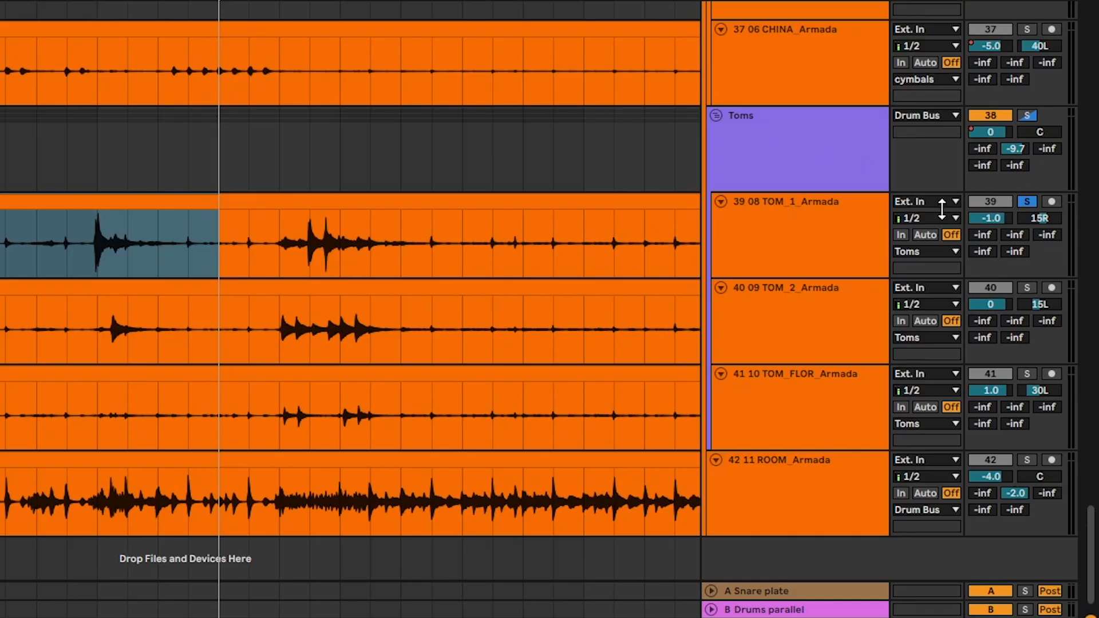
Step: Solo the 07 OVERHEADS track to hear it together with TOM_1
scroll(913, 236, up, 1)
scroll(913, 235, up, 10)
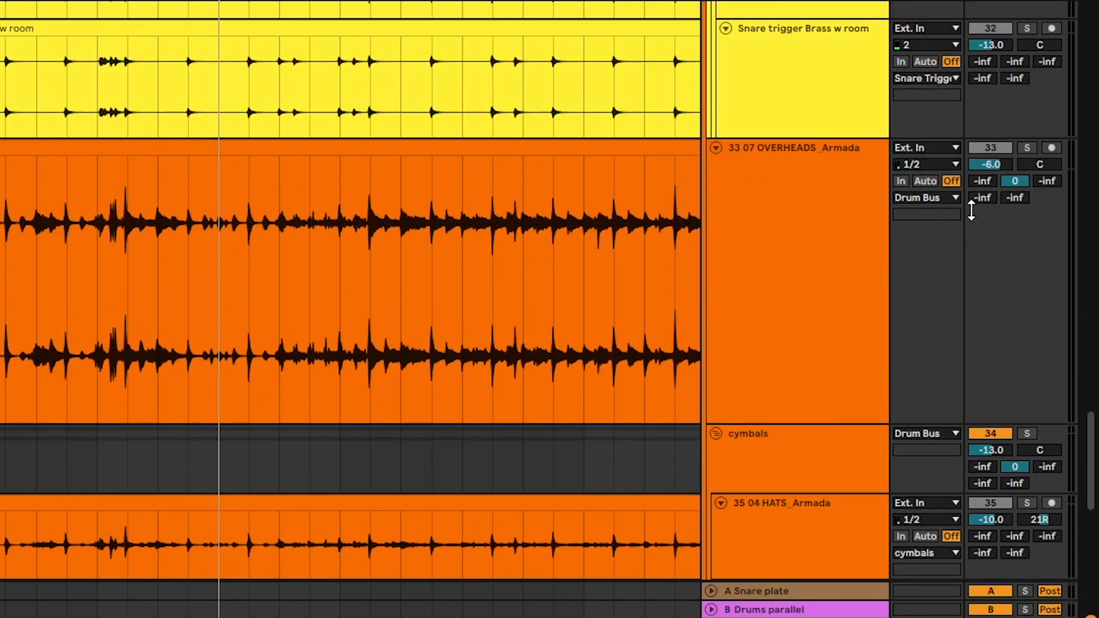
click(1027, 148)
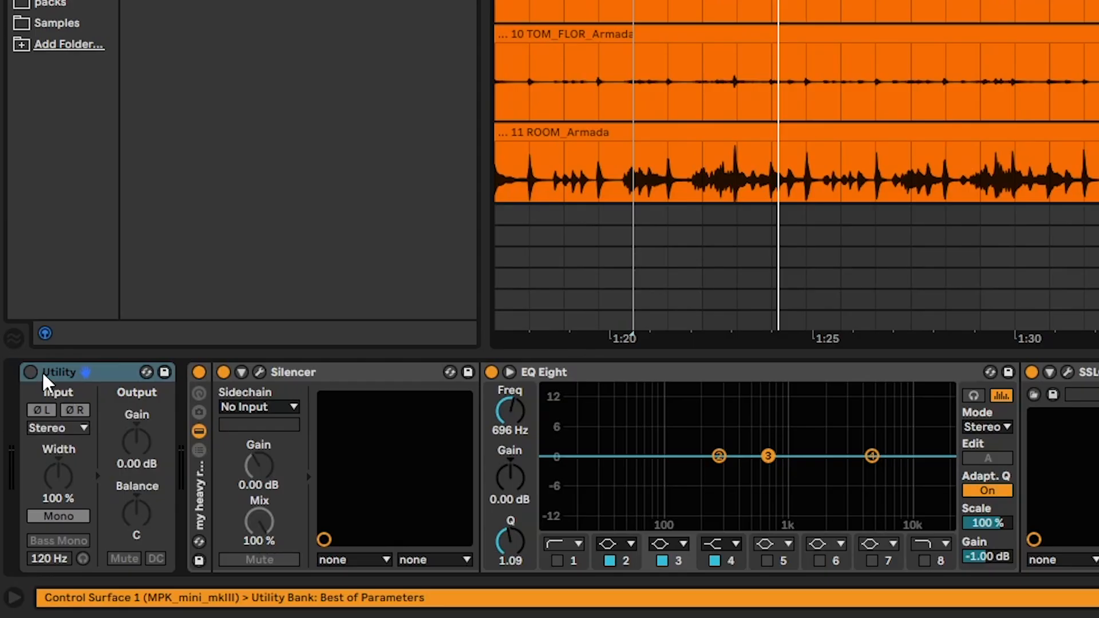
Step: Enable the Utility on the TOM_1 chain and toggle its phase inversion, leaving both left and right channels inverted
click(30, 372)
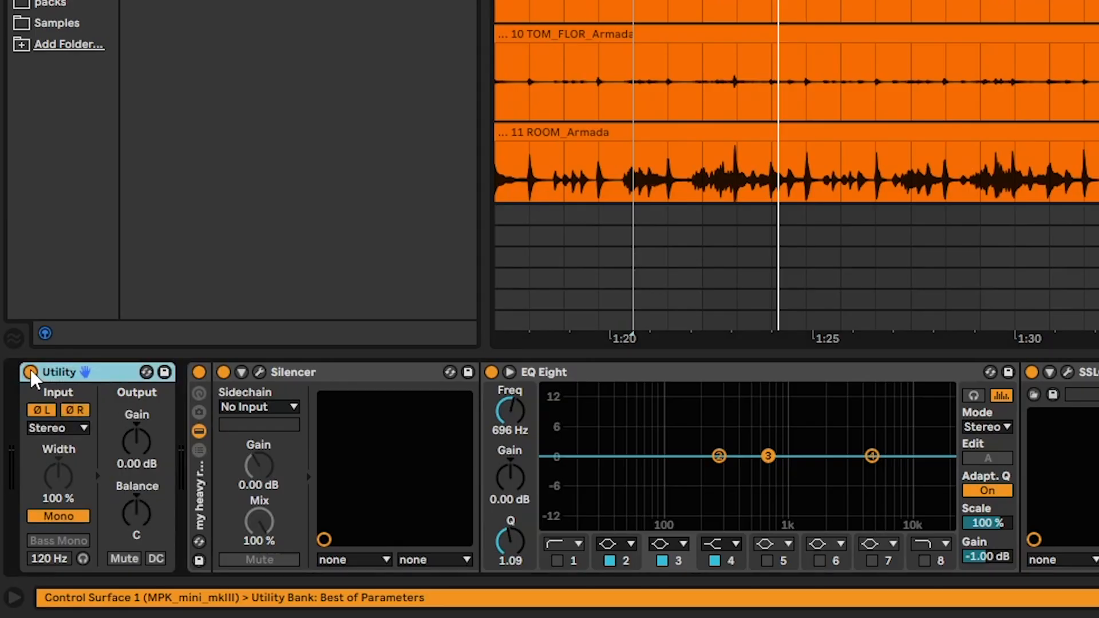
click(74, 410)
click(45, 406)
click(78, 408)
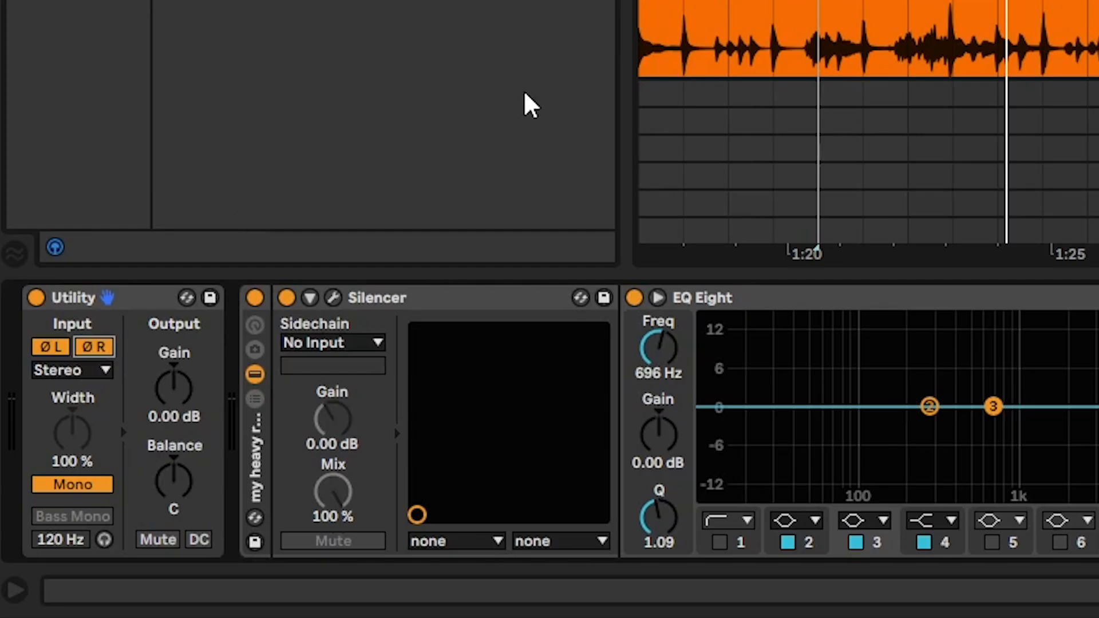
Step: Play the looped tom passage and compare it with Utility and Silencer bypassed, then re-enable both devices
key(space)
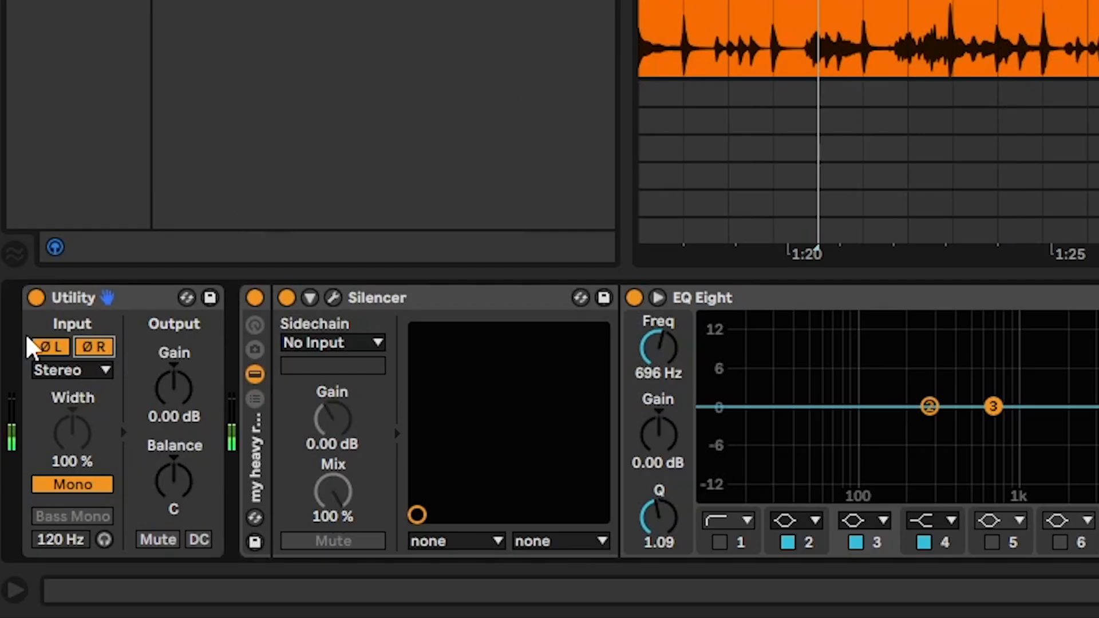
click(36, 297)
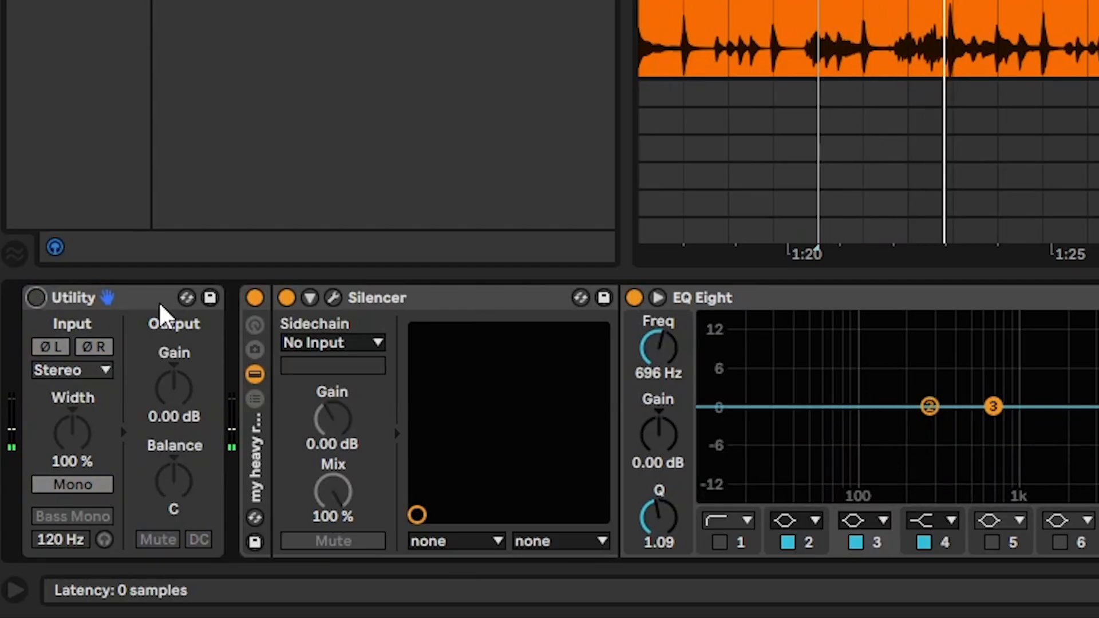
click(287, 297)
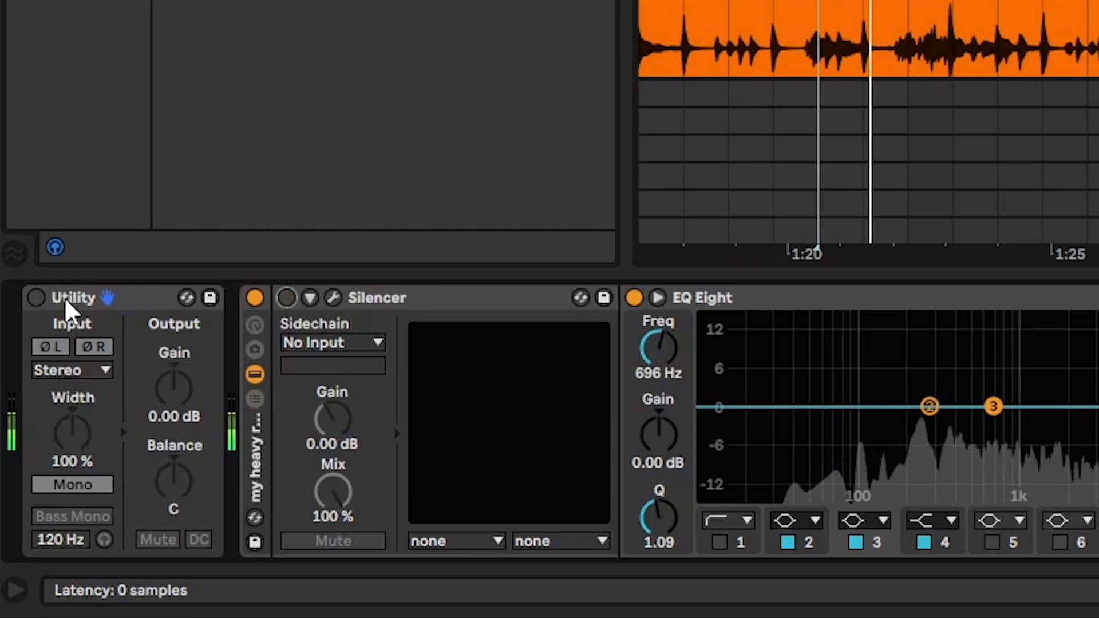
click(36, 298)
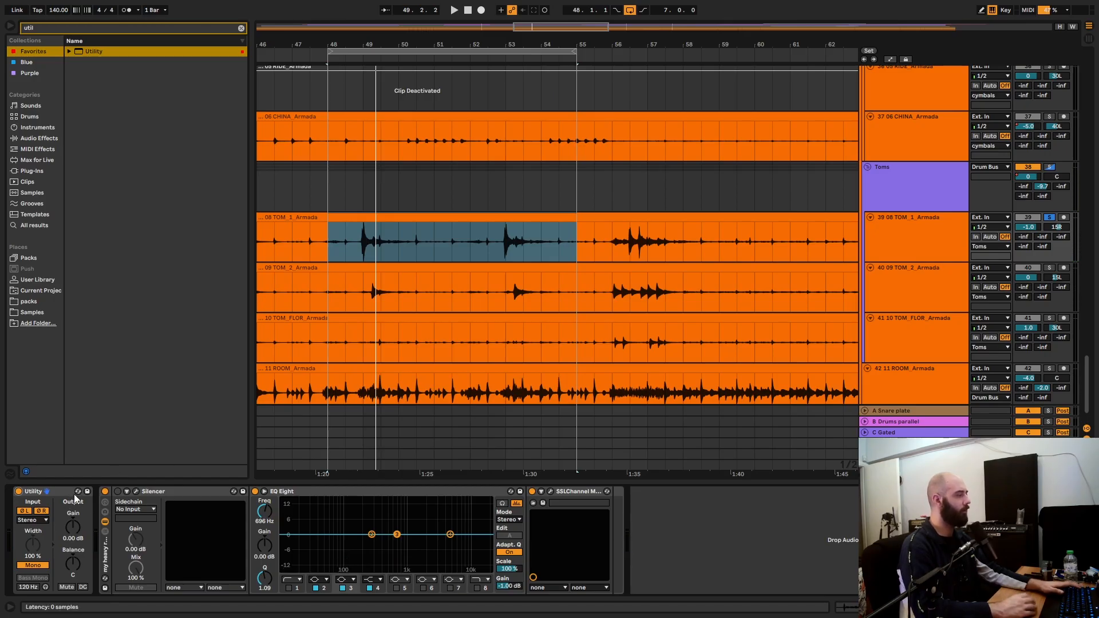
click(118, 491)
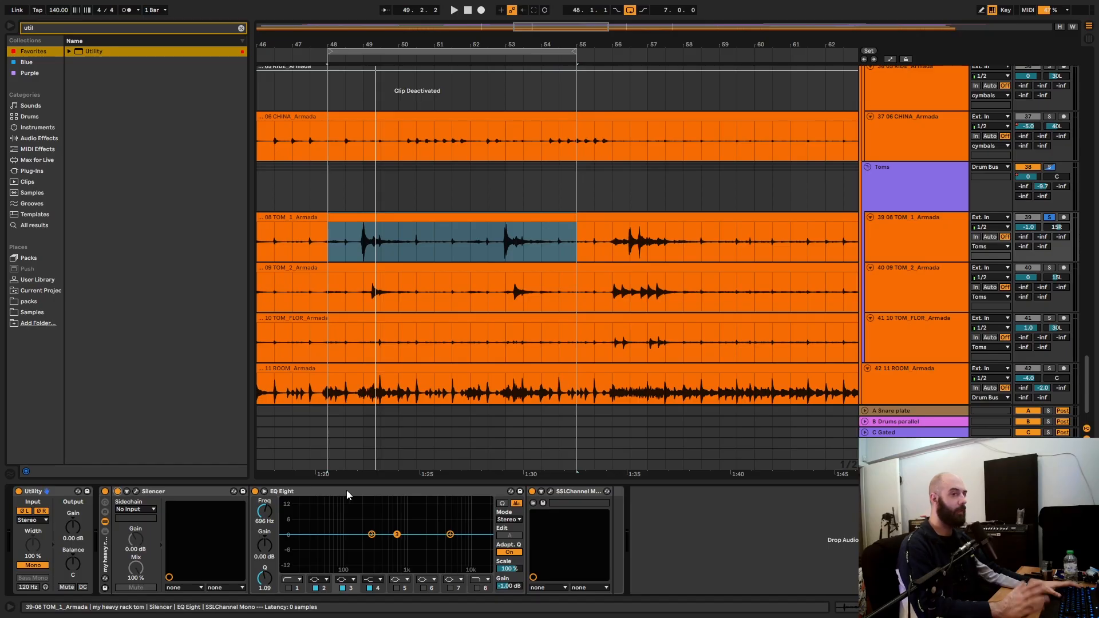
Step: Enable EQ Eight's band 1 low cut at 69.6 Hz on TOM_1 and audition the tom passage
click(286, 587)
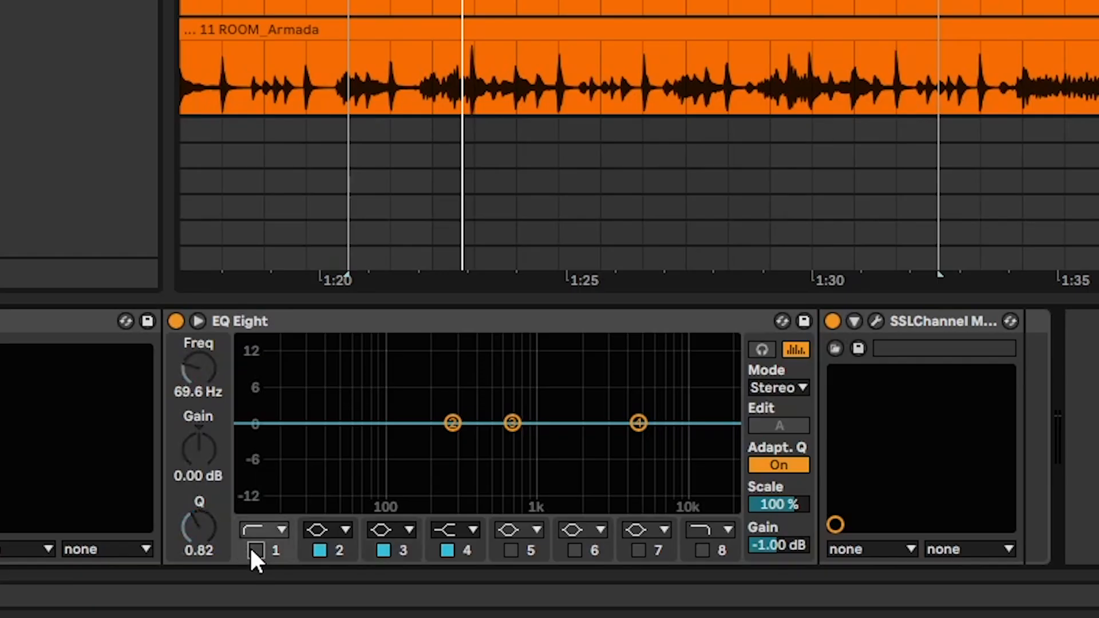
click(256, 551)
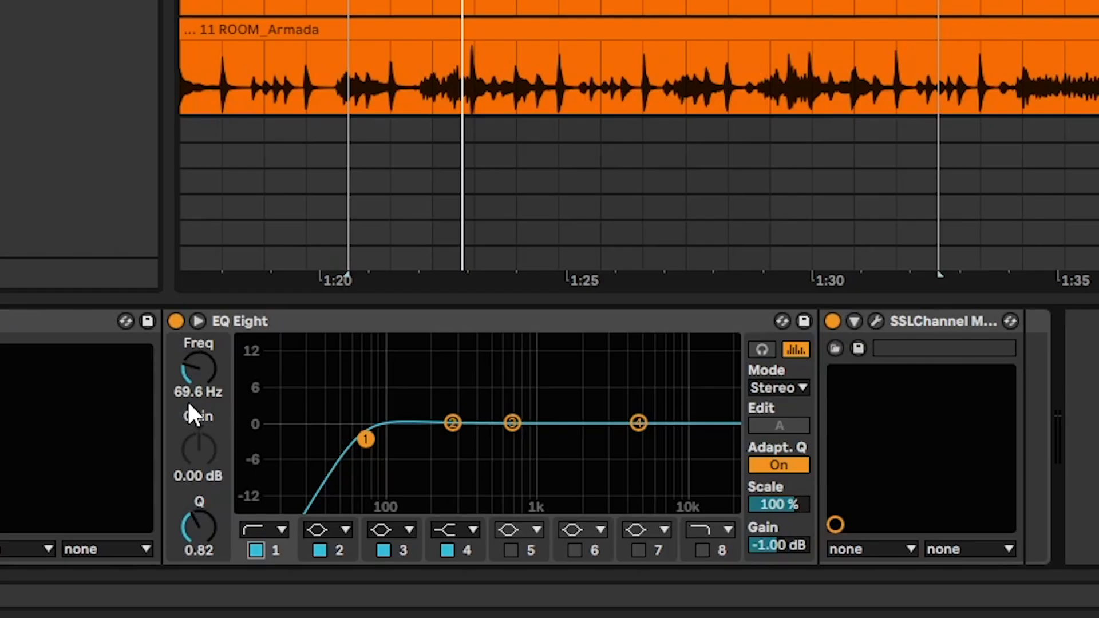
key(space)
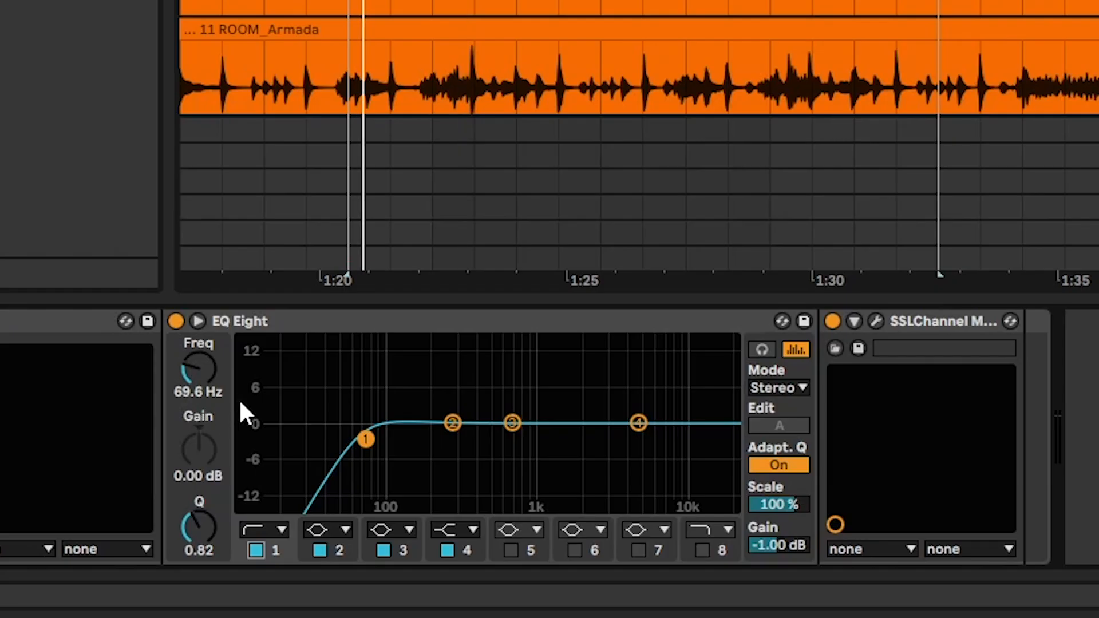
key(space)
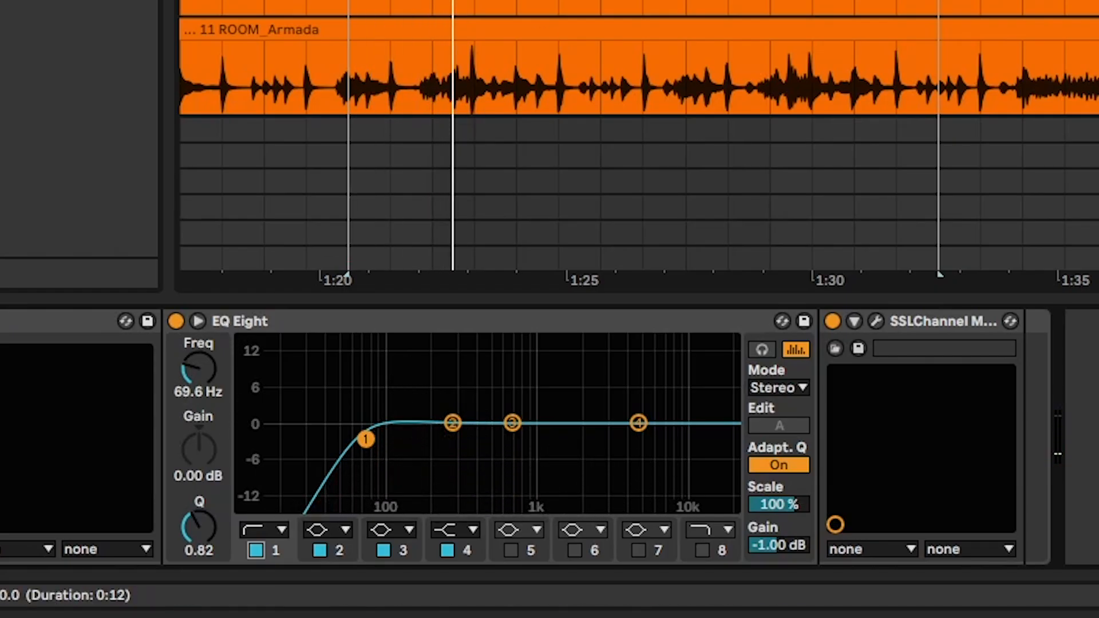
scroll(636, 74, up, 6)
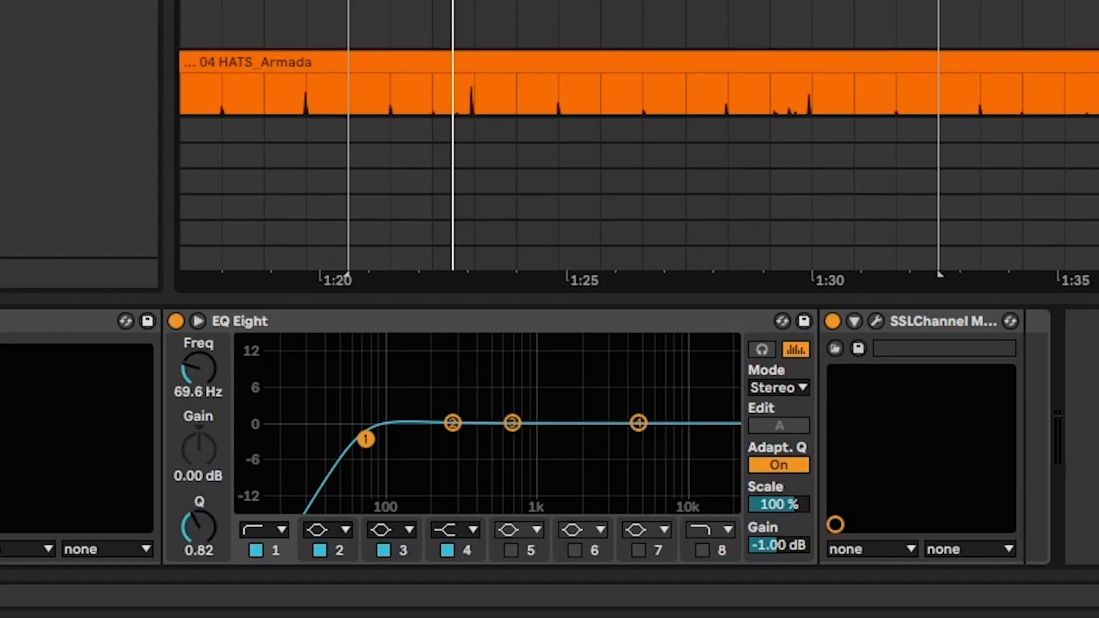
scroll(636, 75, down, 6)
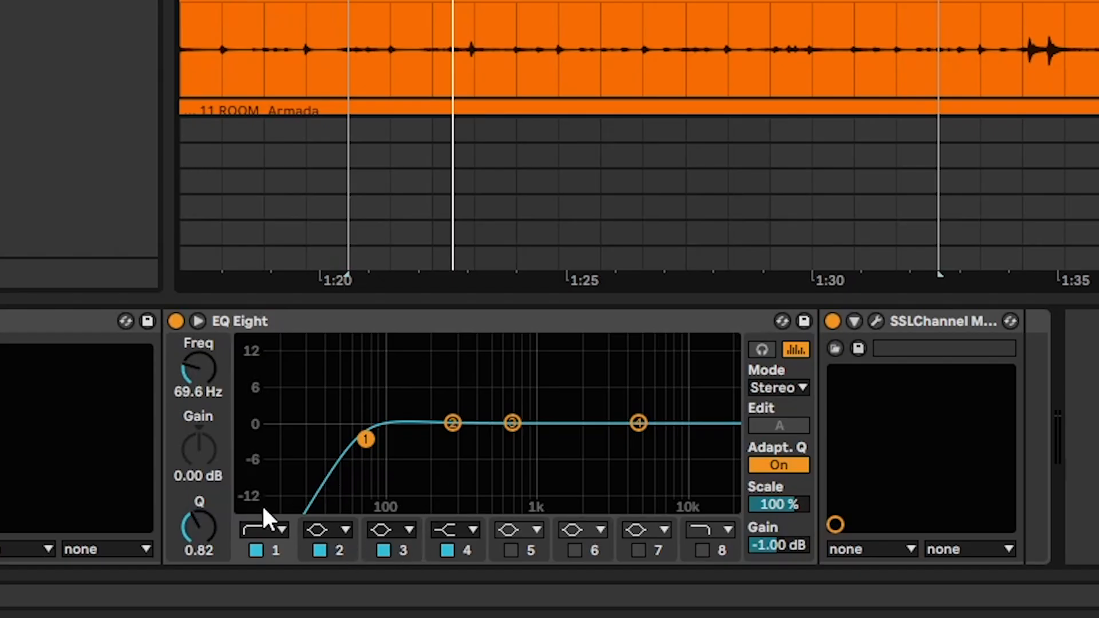
Step: Boost EQ Eight's band 2 at 272 Hz by 10.5 dB to audition the resonance, then cut that band slightly
click(336, 552)
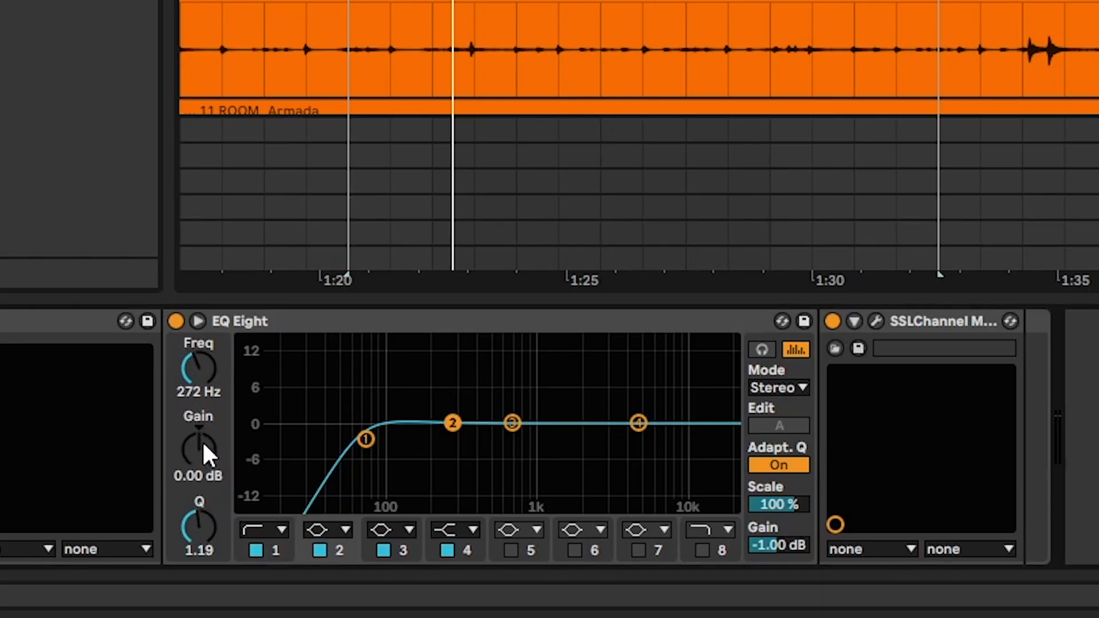
drag(208, 443, 207, 391)
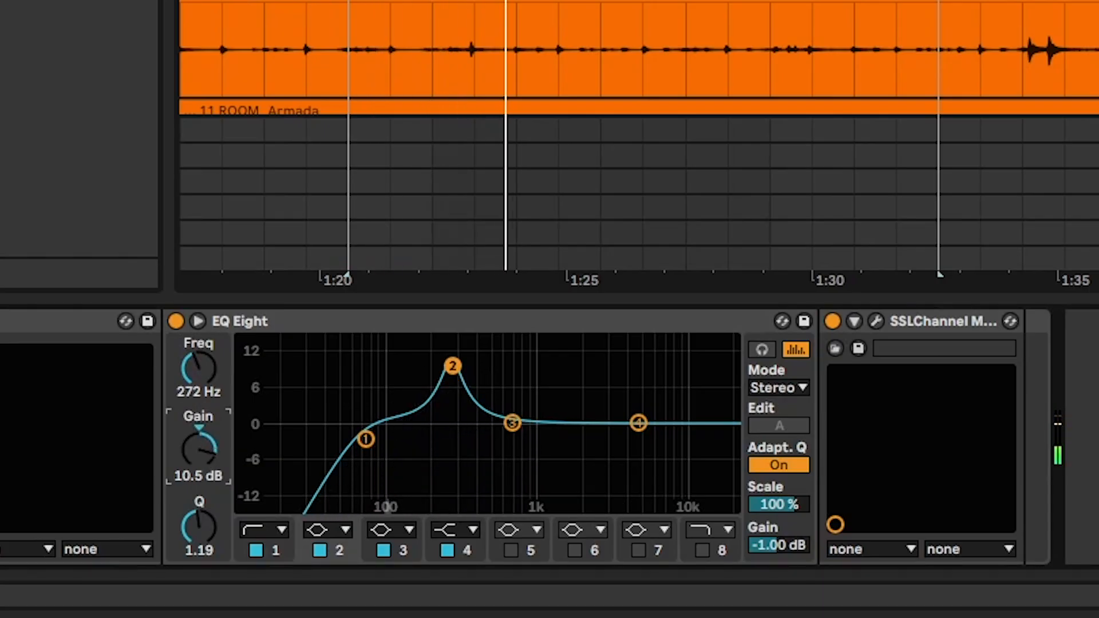
drag(208, 390, 207, 456)
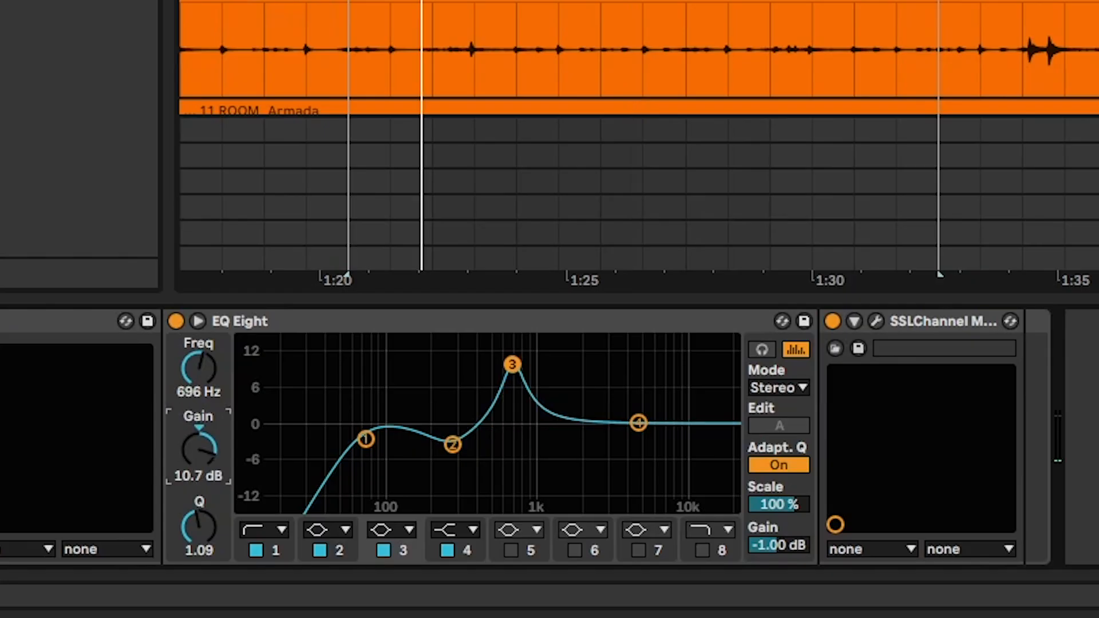
Step: Cut EQ Eight's band 3 at 696 Hz to -6.90 dB and compare the tom with the EQ off and on
drag(199, 450, 198, 481)
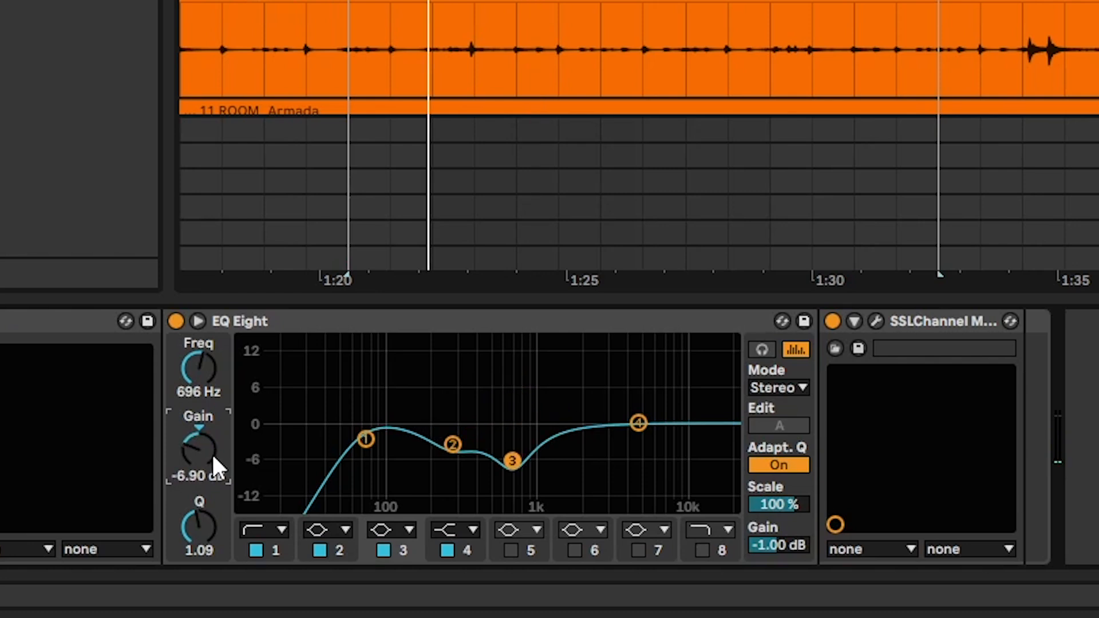
click(176, 322)
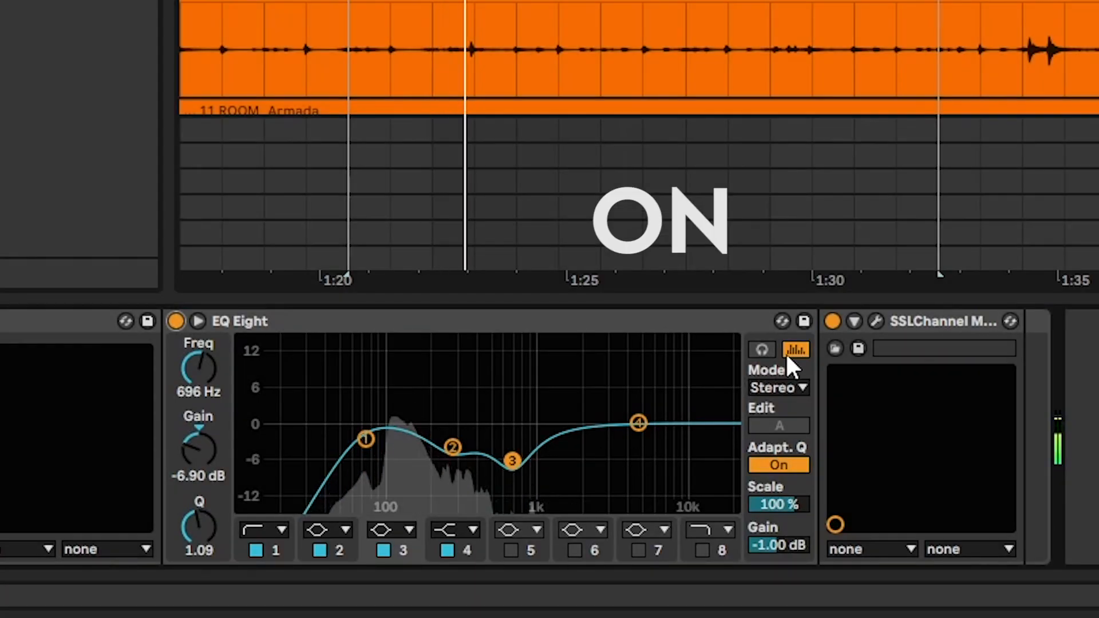
Step: Open SSLChannel on TOM_1 and boost the gain of its LF bell band
click(875, 321)
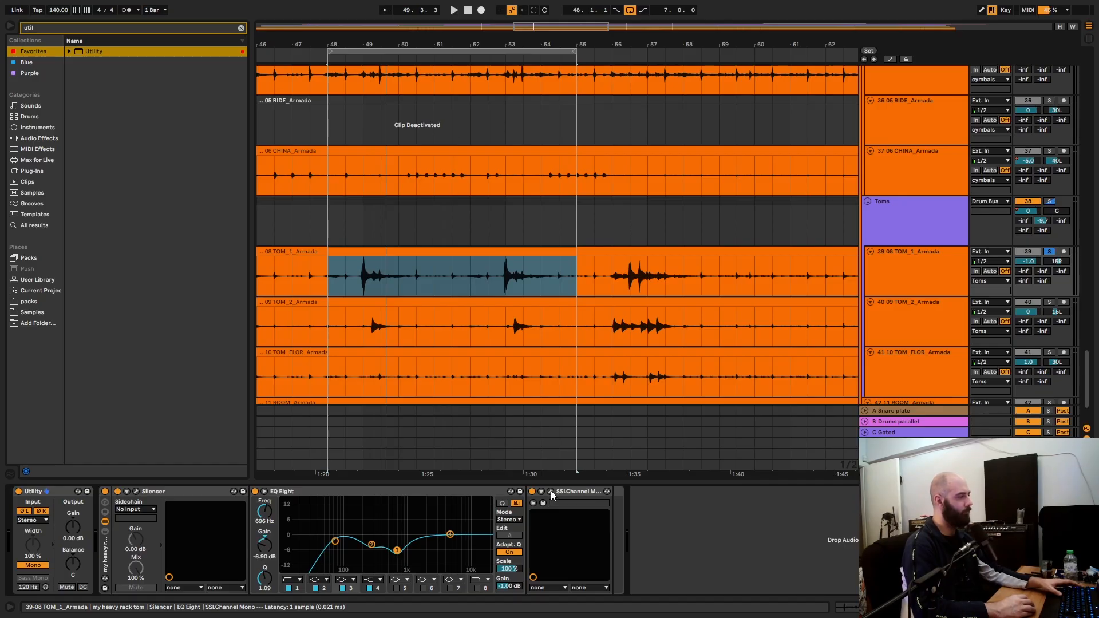
click(875, 321)
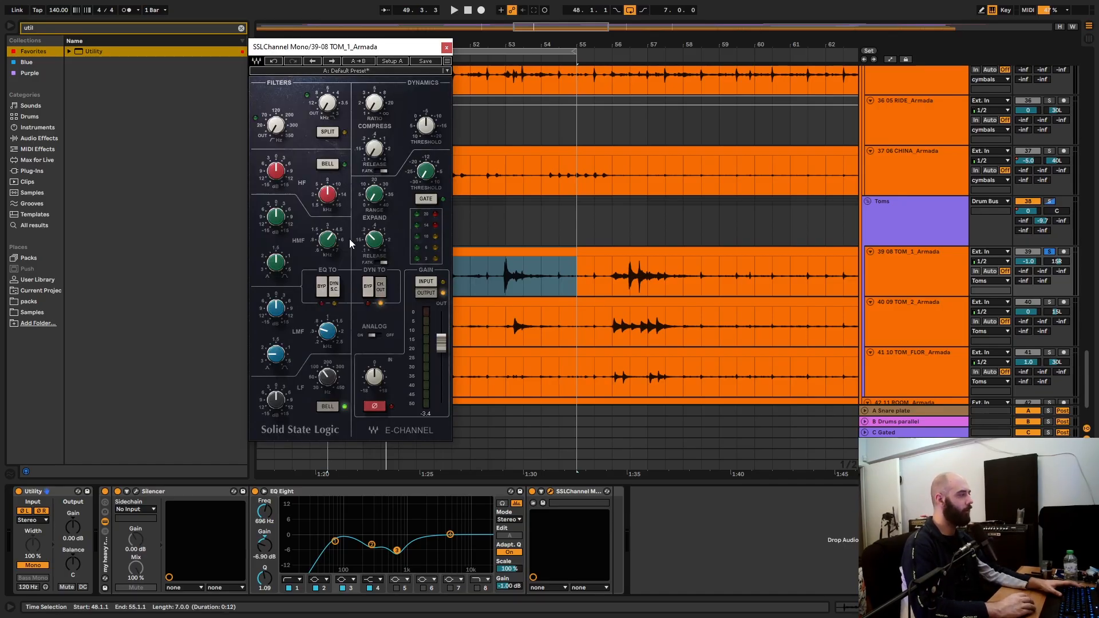
mouse_move(333, 379)
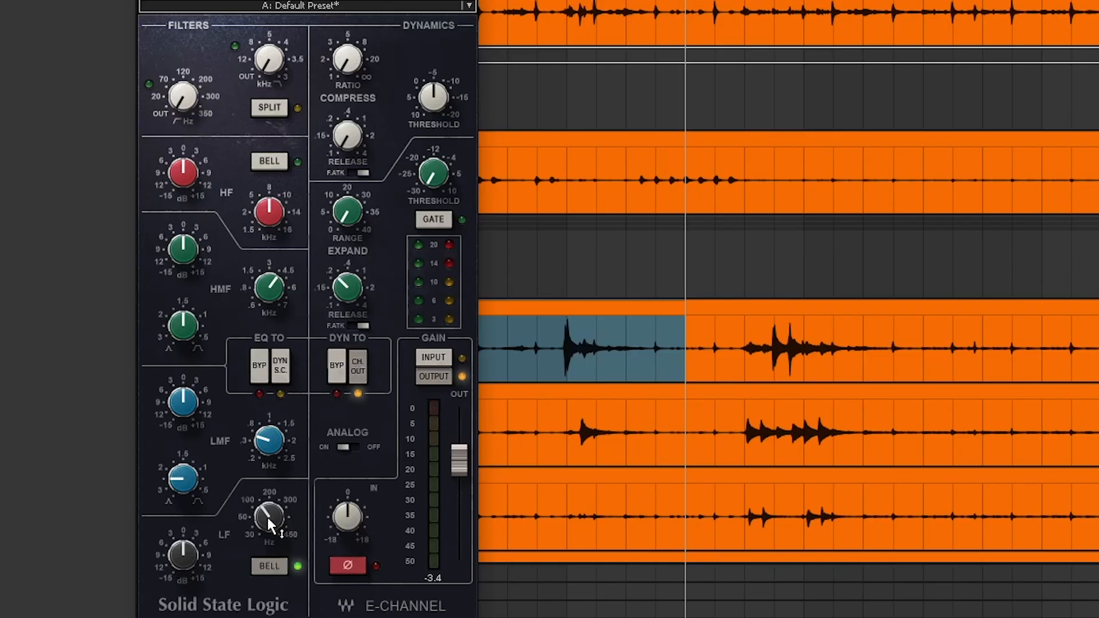
click(255, 524)
drag(181, 553, 181, 537)
Step: Boost SSLChannel's HMF band at 4.22 kHz by 5.7 dB, listen to the tom, and raise the gain slightly more
click(269, 287)
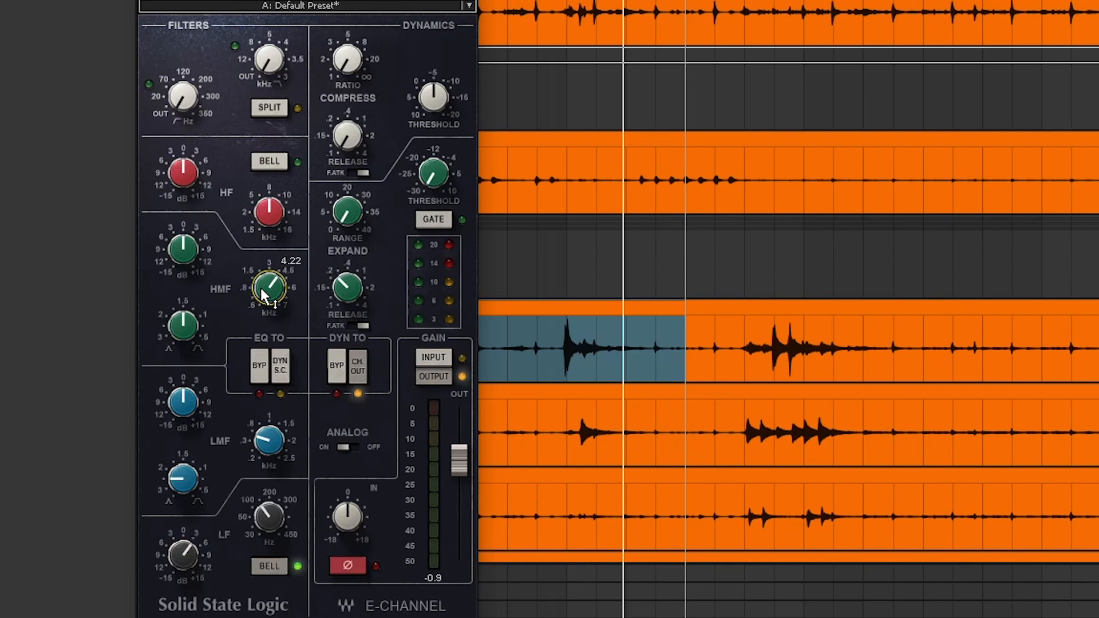
drag(184, 258, 183, 244)
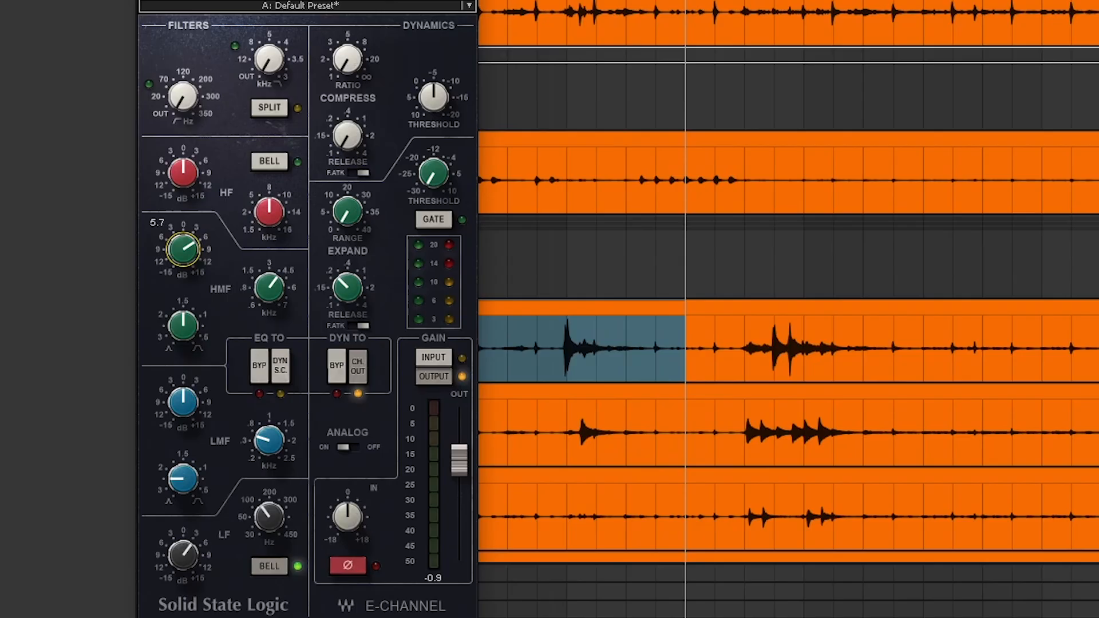
drag(178, 249, 178, 245)
Step: Boost SSLChannel's HF band at 8 kHz by 7.7 dB and fine-tune its gain during playback
mouse_move(275, 217)
mouse_move(187, 170)
mouse_down()
mouse_move(187, 155)
mouse_move(183, 174)
mouse_up()
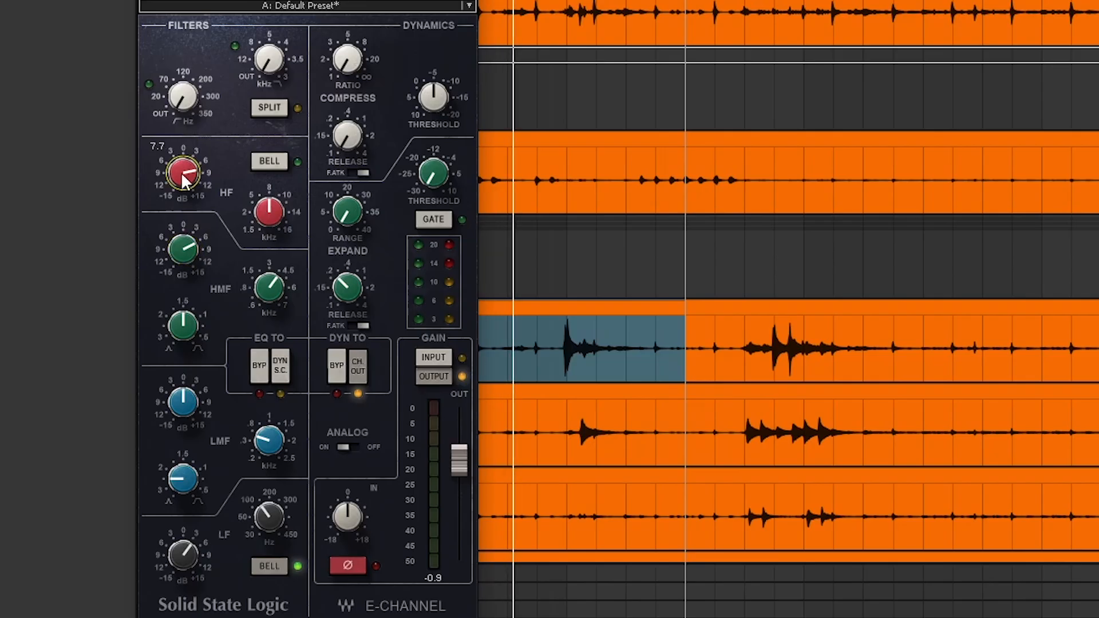
drag(182, 174, 186, 187)
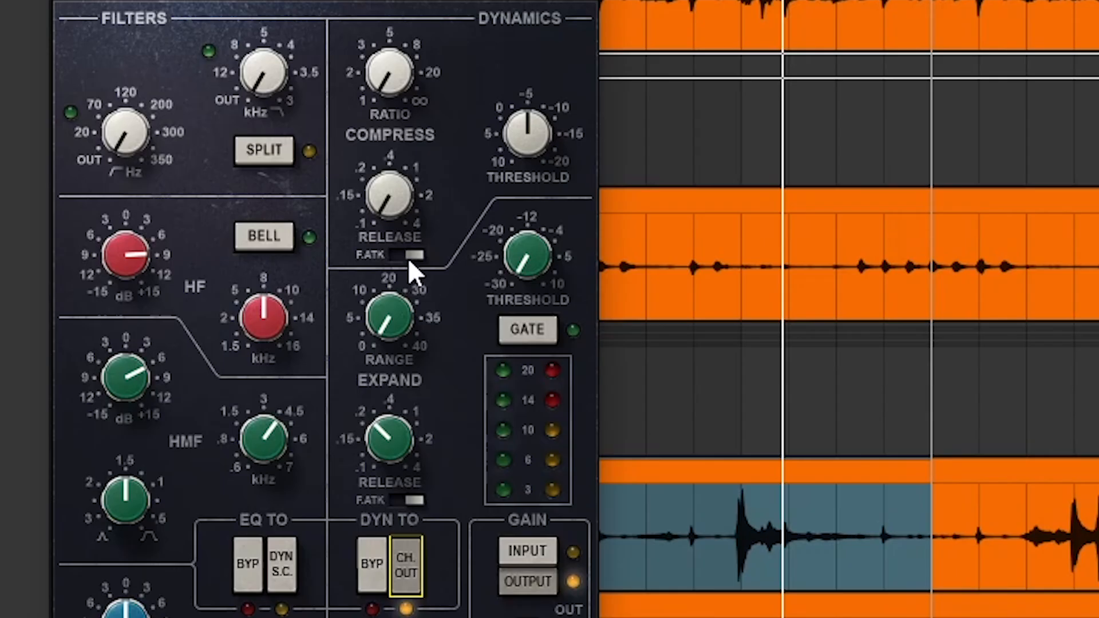
Step: Set SSLChannel's compressor ratio to 3 on TOM_1 and close the plug-in window
mouse_move(398, 193)
double_click(404, 76)
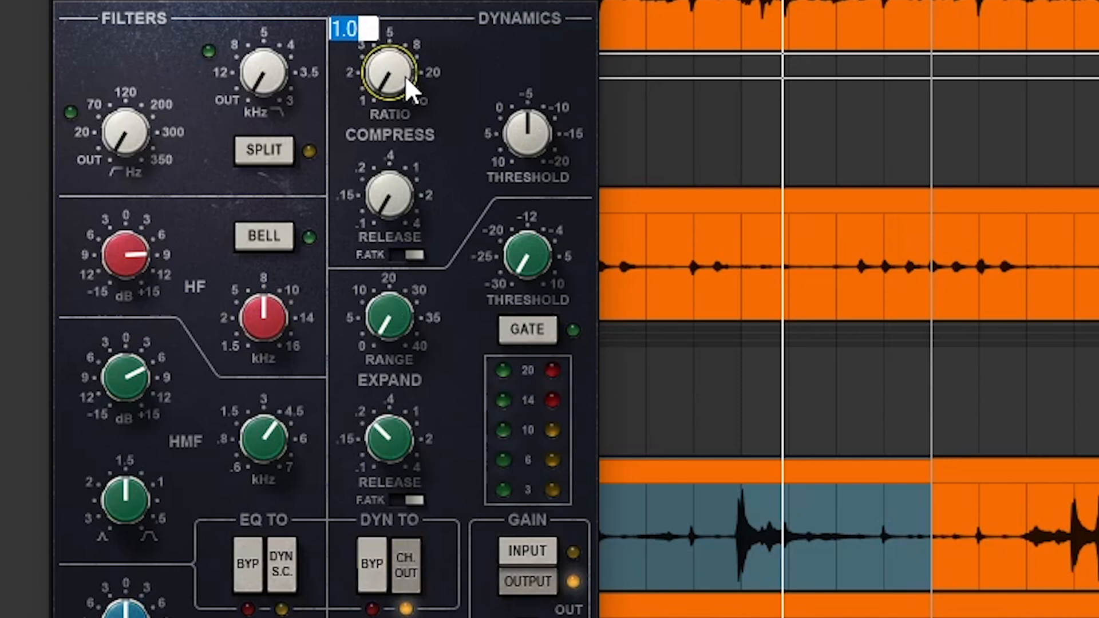
text(3)
key(Return)
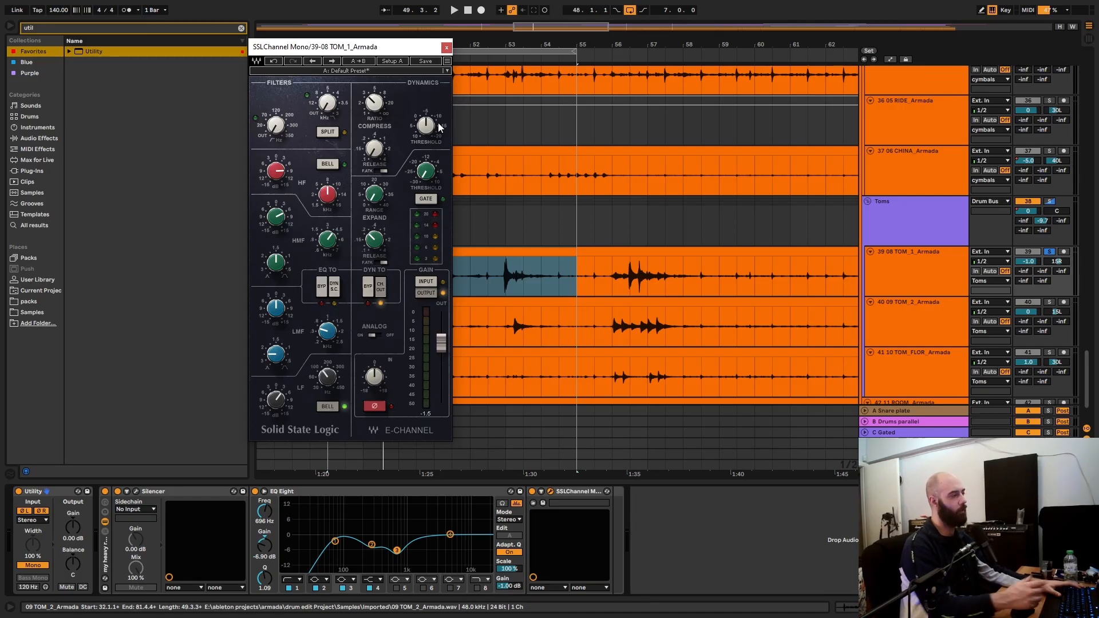
click(446, 47)
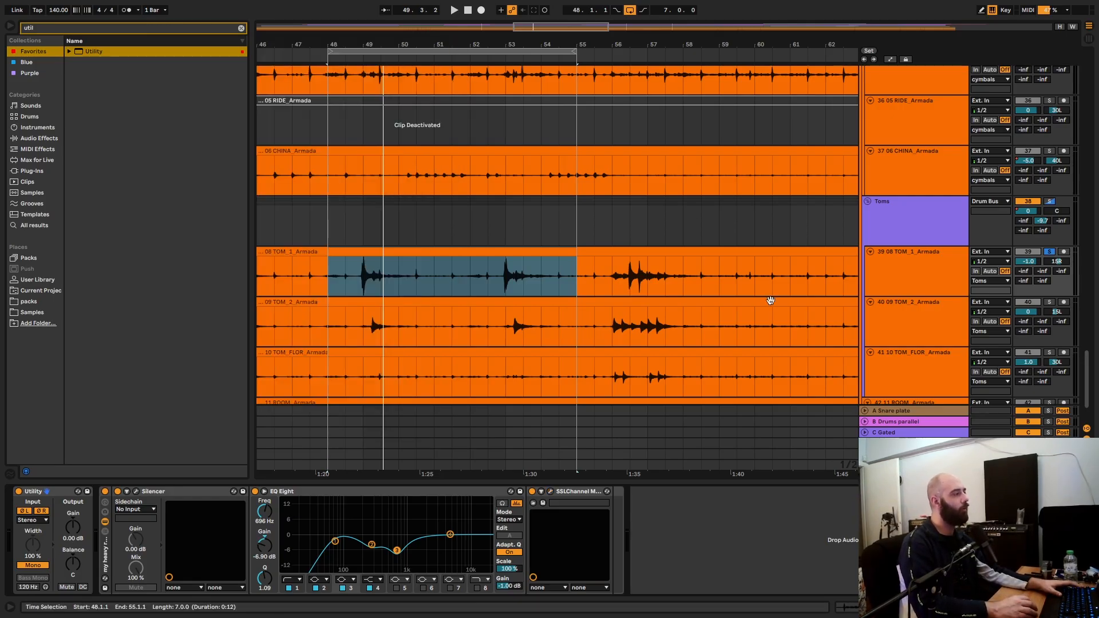
Step: Inspect BSAClipper on the Toms group while playing the tom passage, and close its window
click(897, 218)
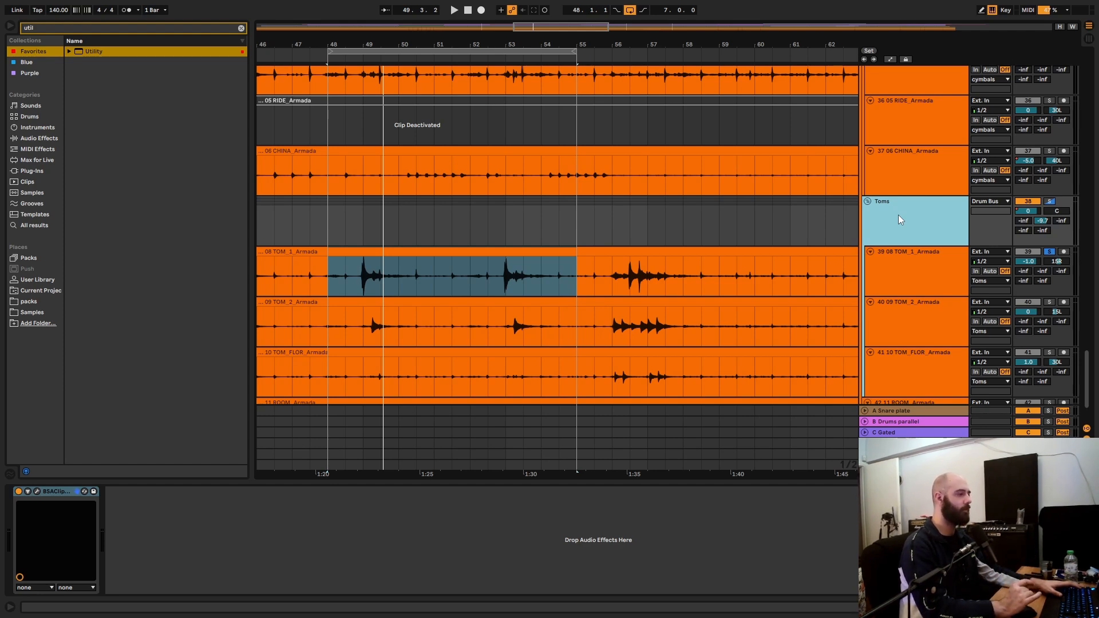
scroll(897, 216, down, 3)
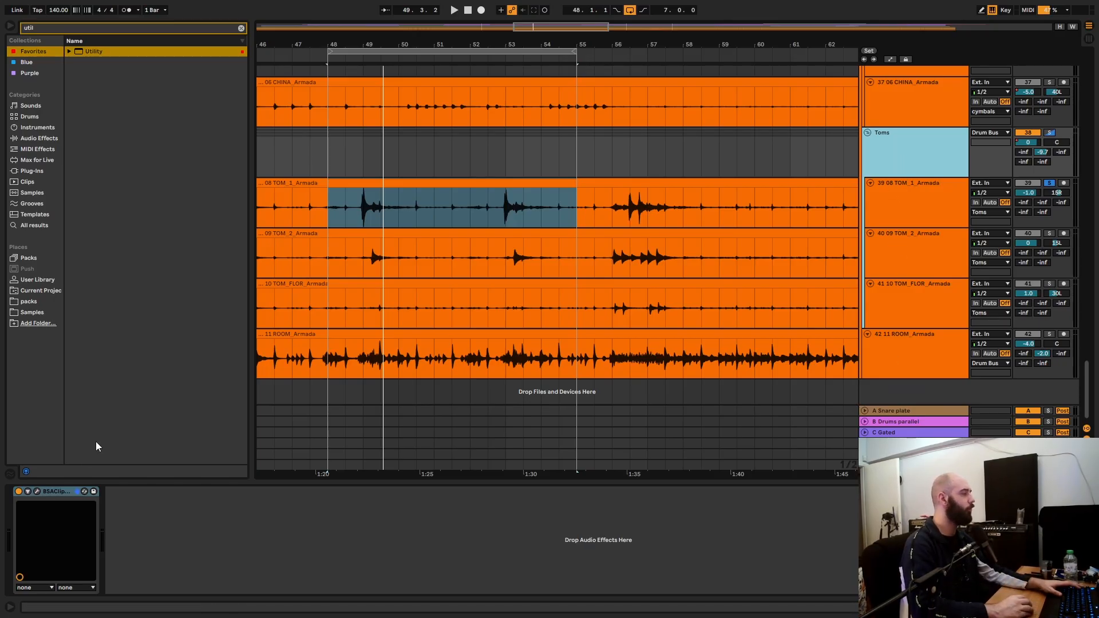
click(37, 491)
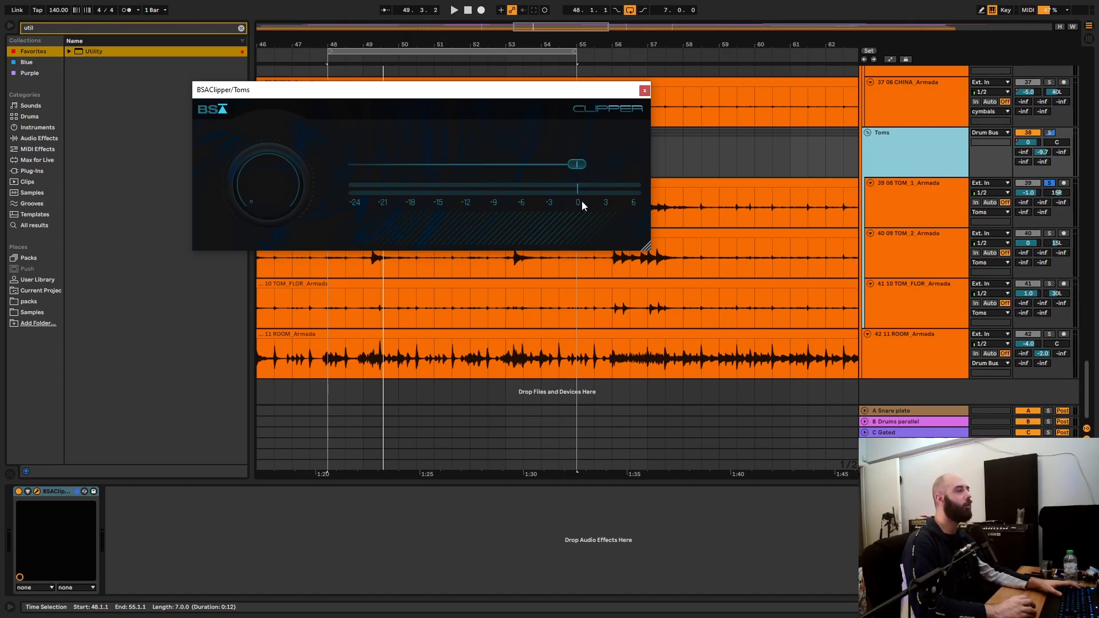
drag(421, 97, 443, 126)
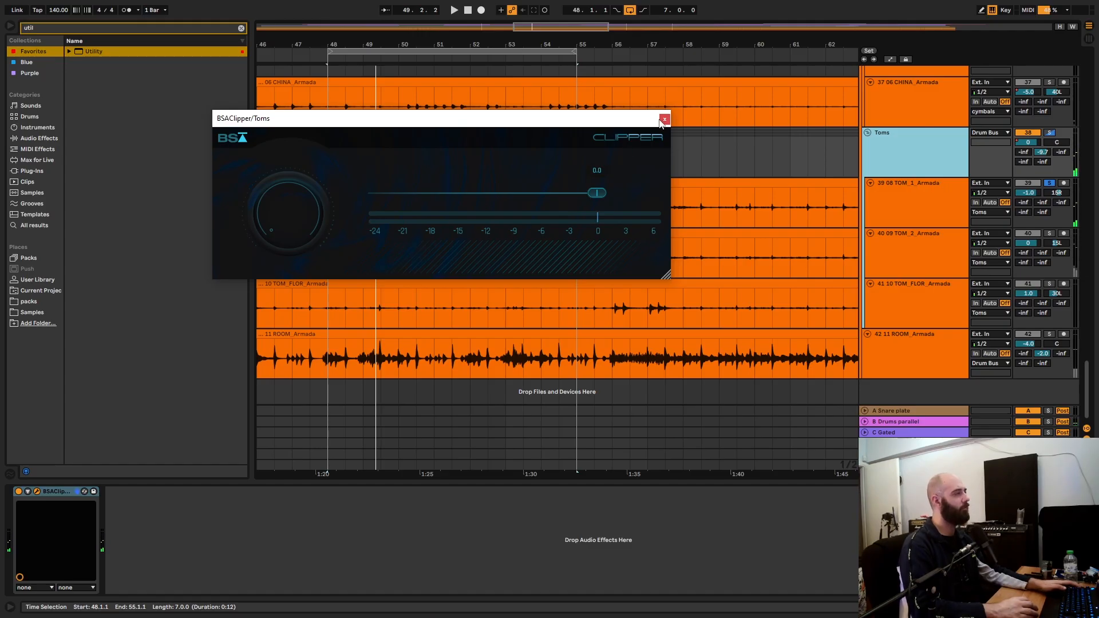
click(664, 120)
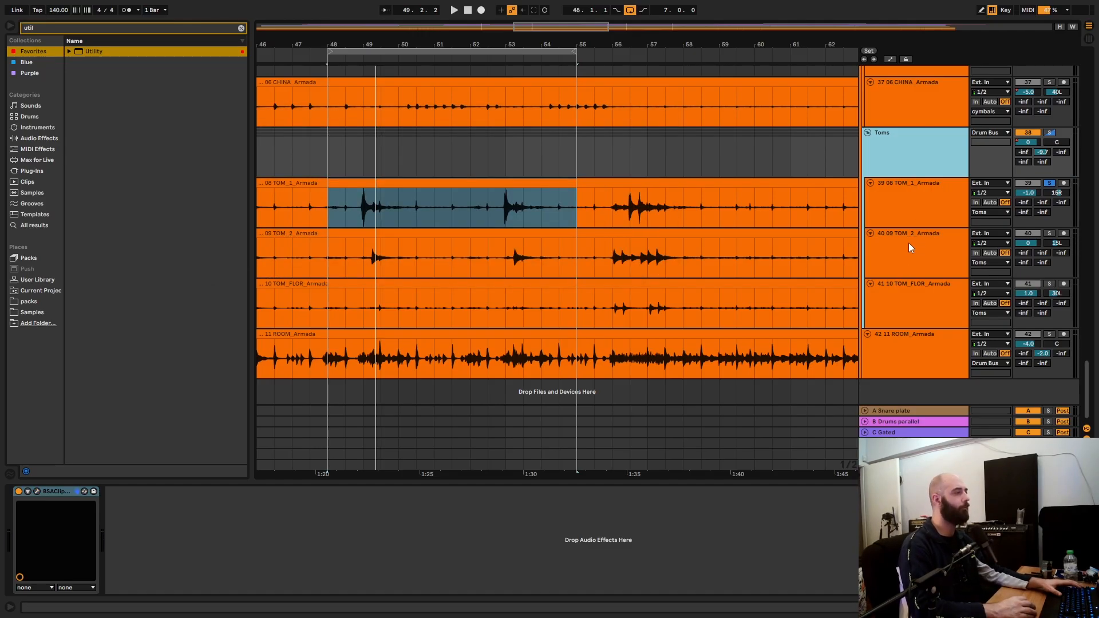
Step: Review the Gate and EQ Eight settings on the TOM_2 track
click(905, 259)
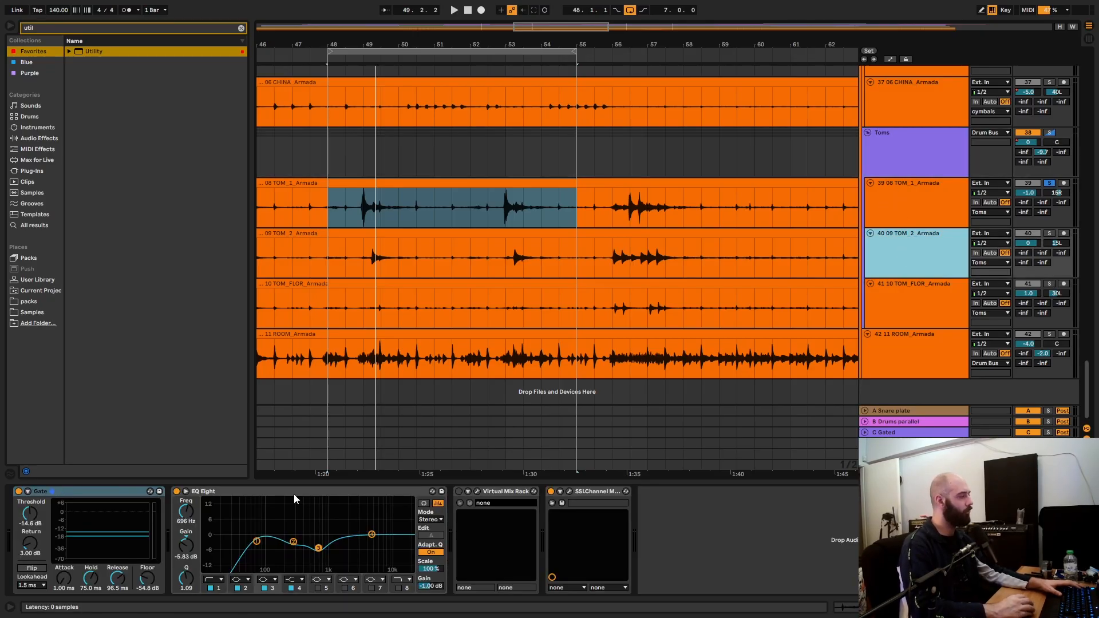
click(82, 494)
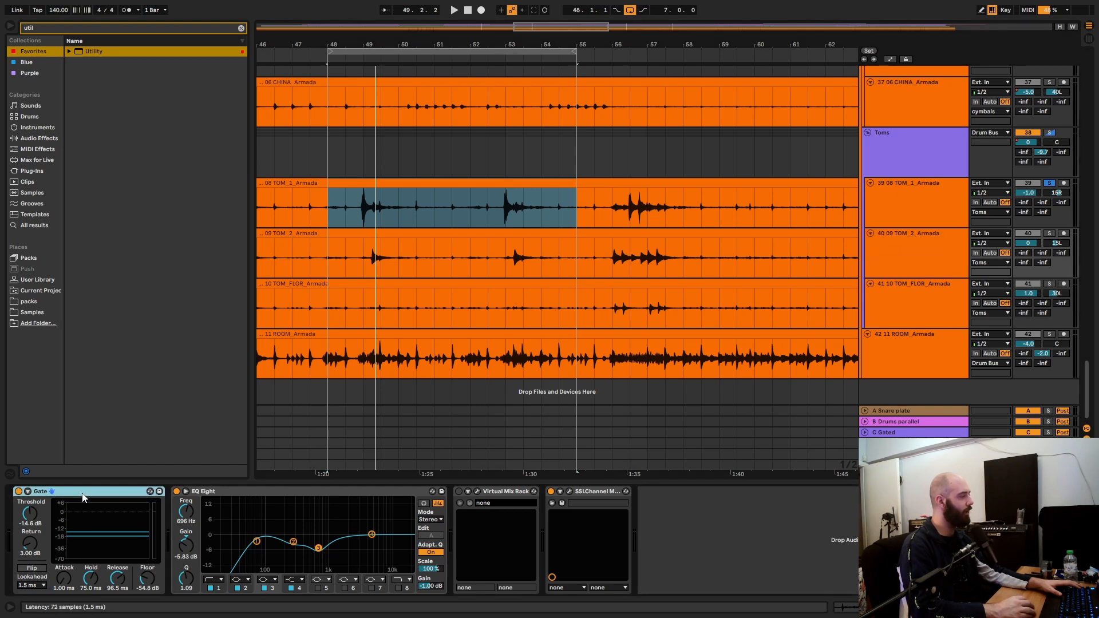
click(270, 492)
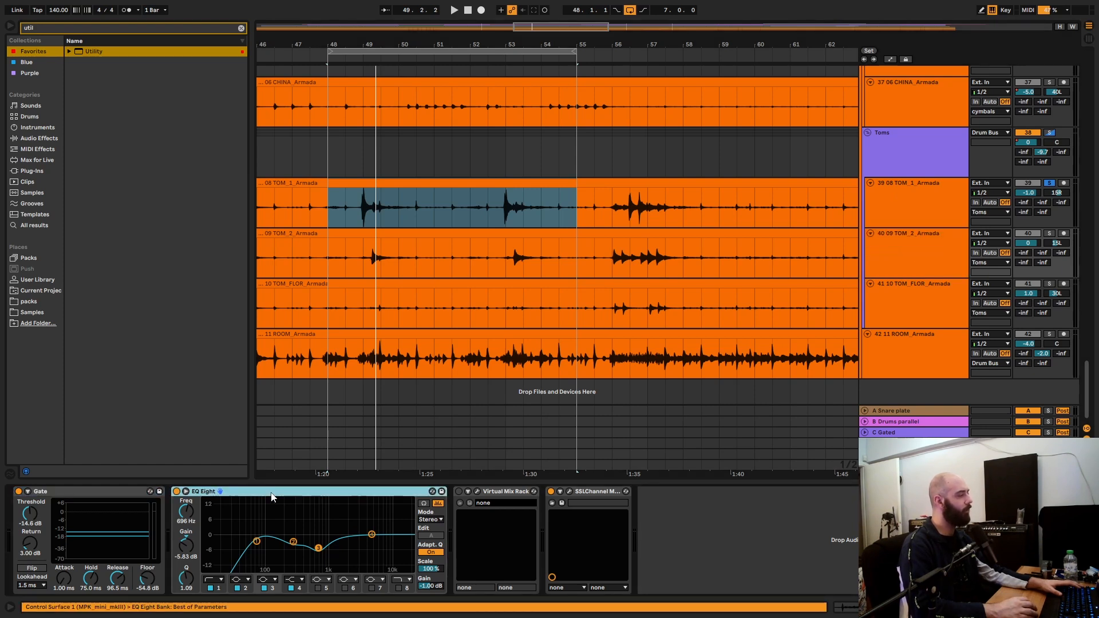
Step: Examine TOM_2's SSLChannel HMF, LF and compressor threshold settings, and audition the soloed tom
click(570, 492)
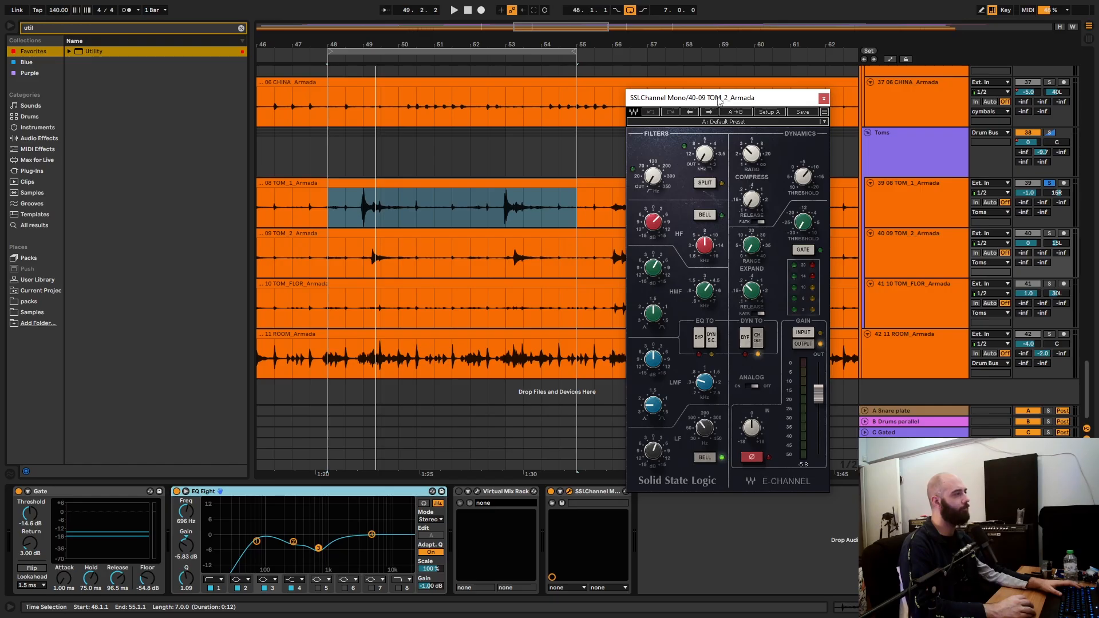
drag(721, 100, 348, 68)
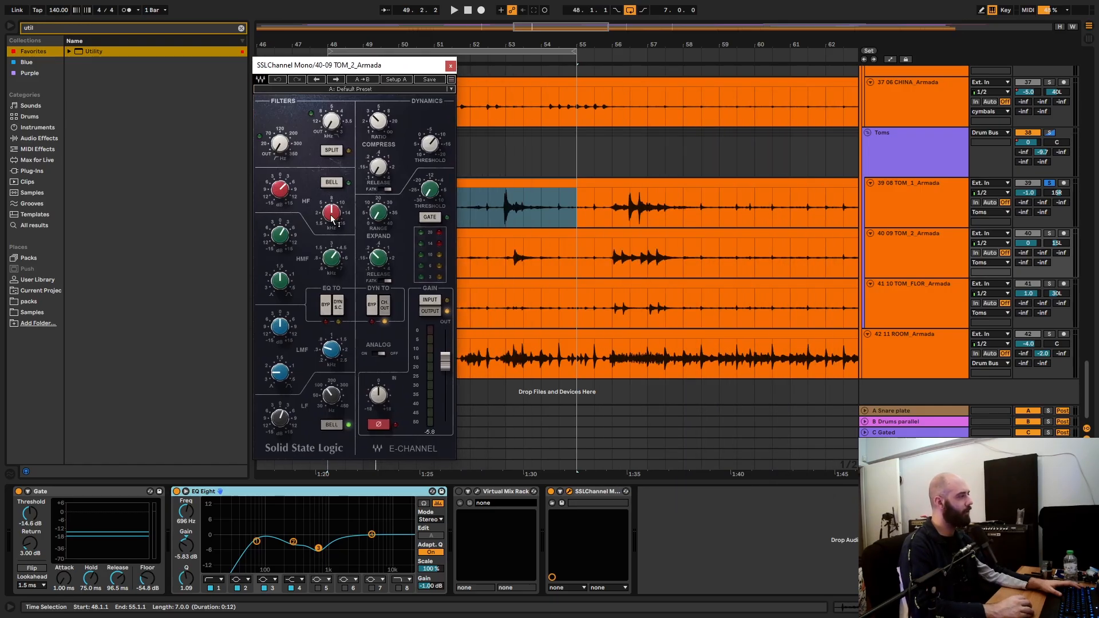
drag(330, 258, 330, 258)
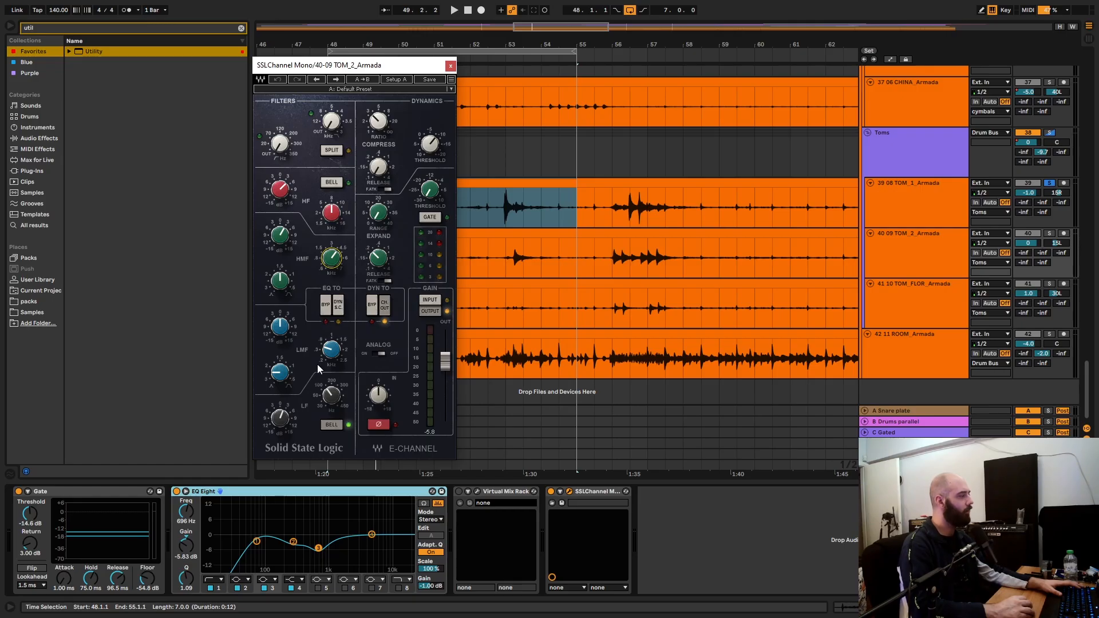
click(329, 397)
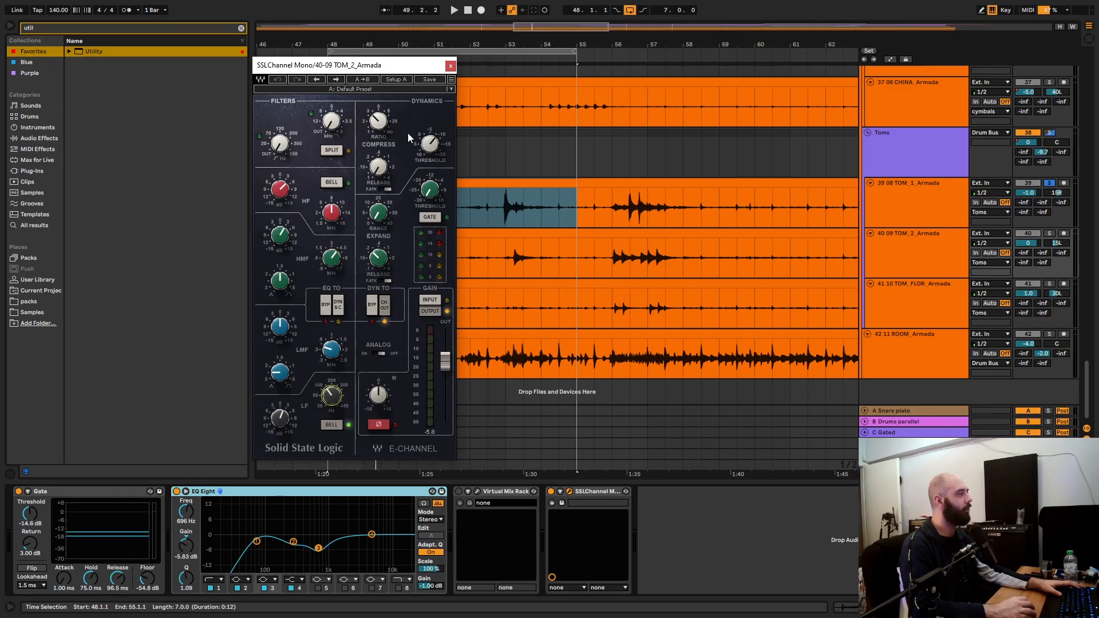
mouse_move(433, 143)
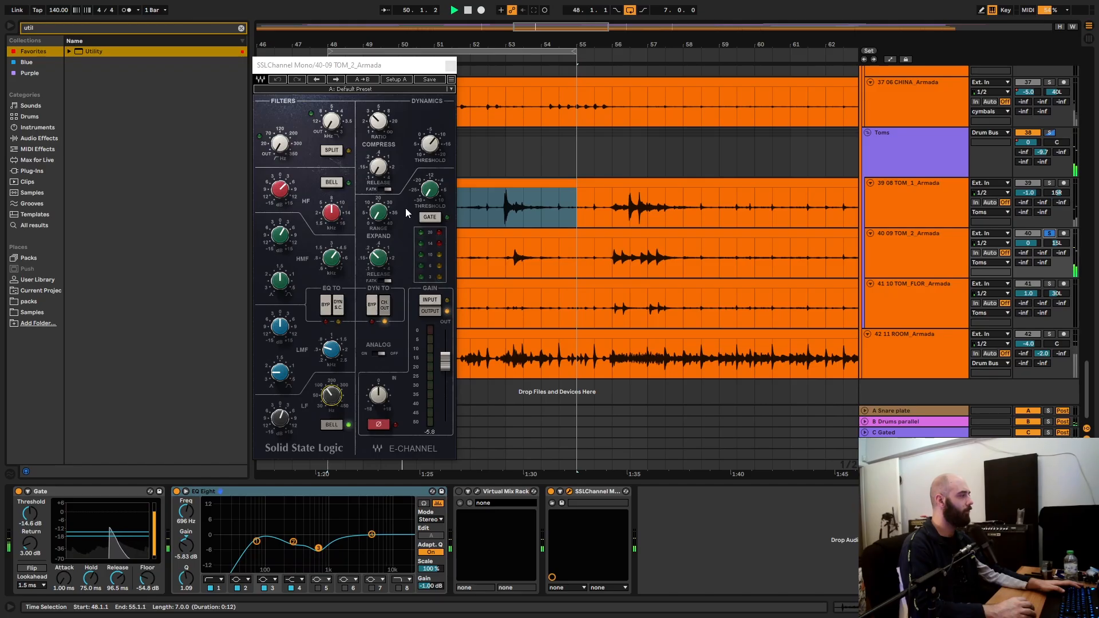
key(space)
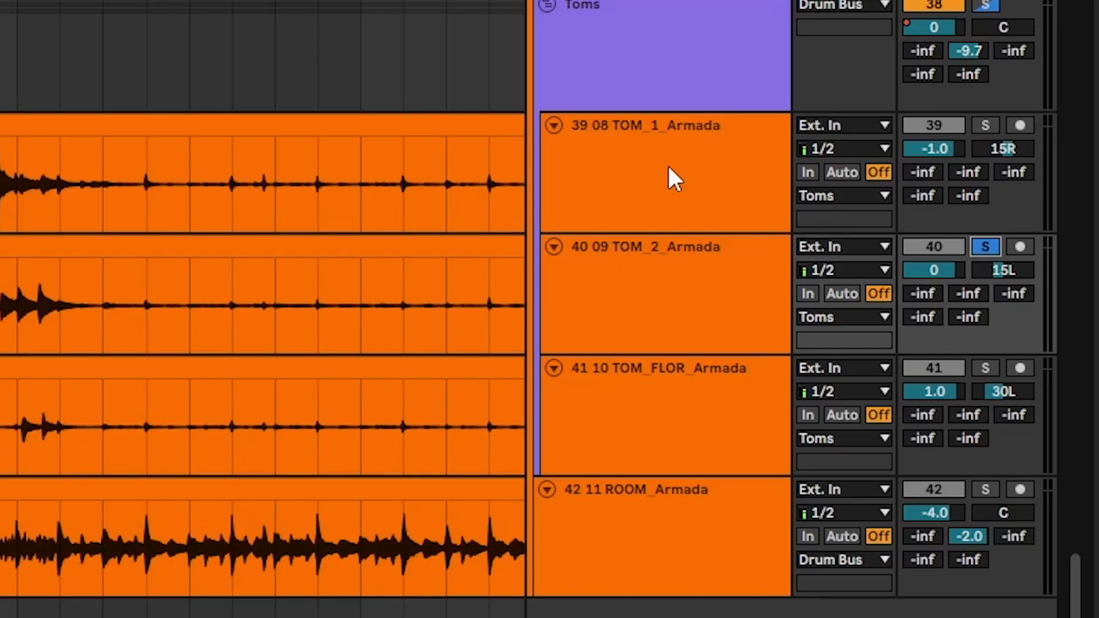
Step: Review the pan settings of TOM_FLOR, TOM_2 and TOM_1, and close TOM_2's SSLChannel window
click(649, 425)
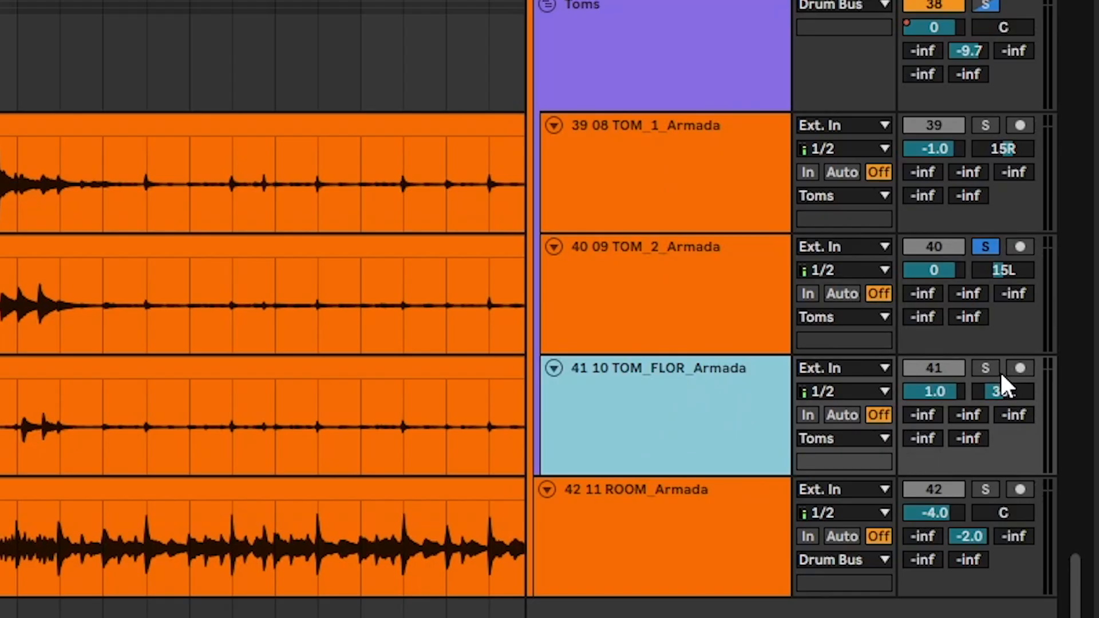
click(699, 309)
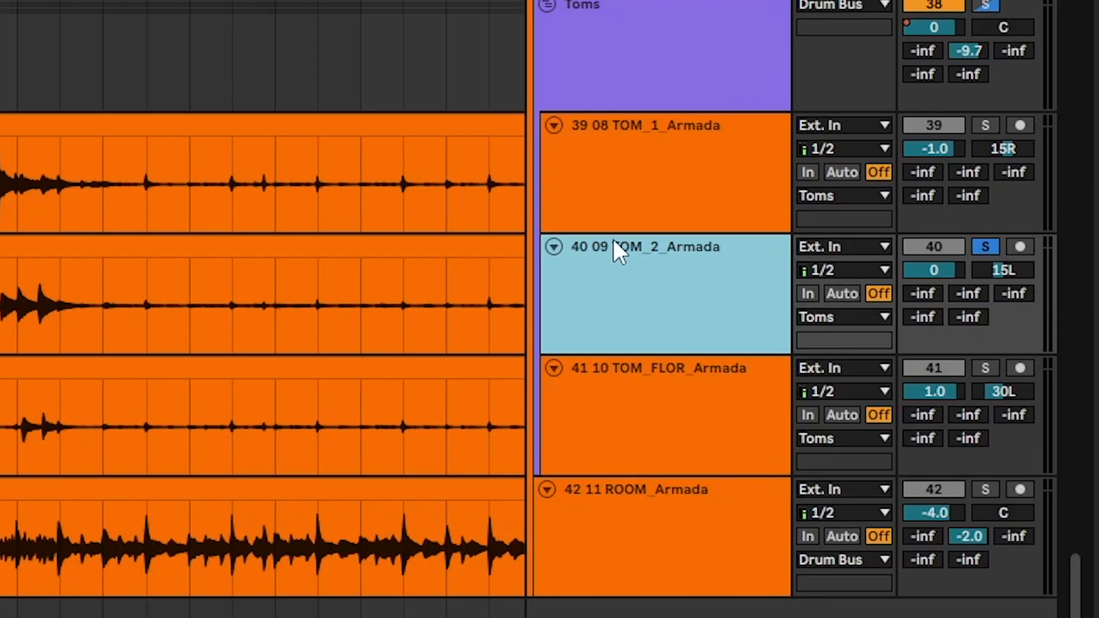
click(601, 144)
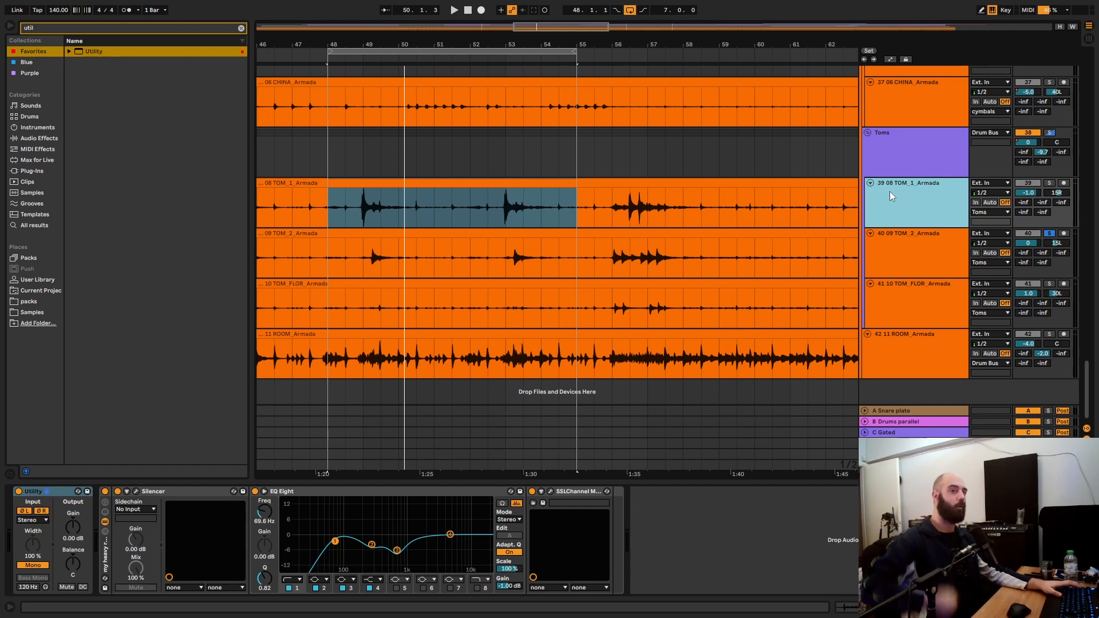
click(906, 264)
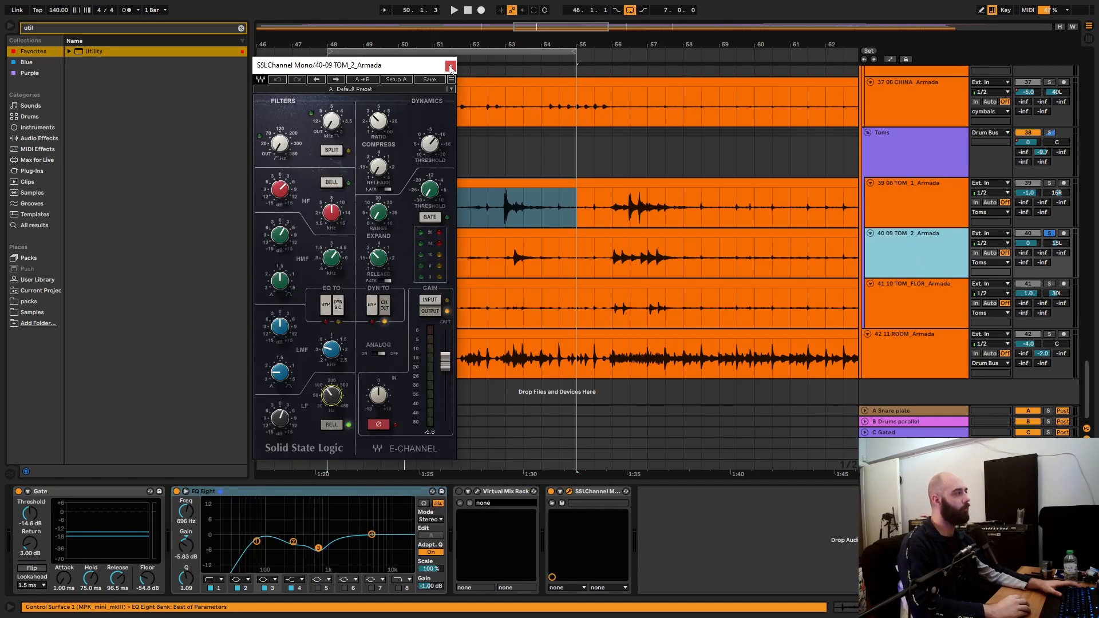
click(450, 67)
Step: Solo the TOM_FLOR track and review its Gate and EQ Eight band 1 low cut
click(920, 304)
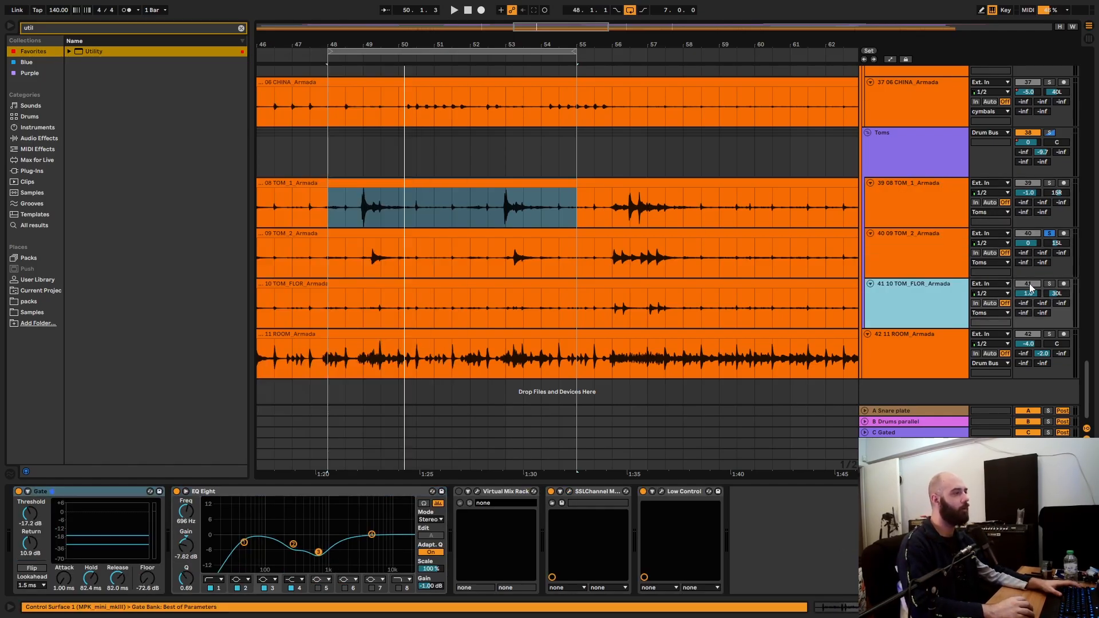
click(1049, 284)
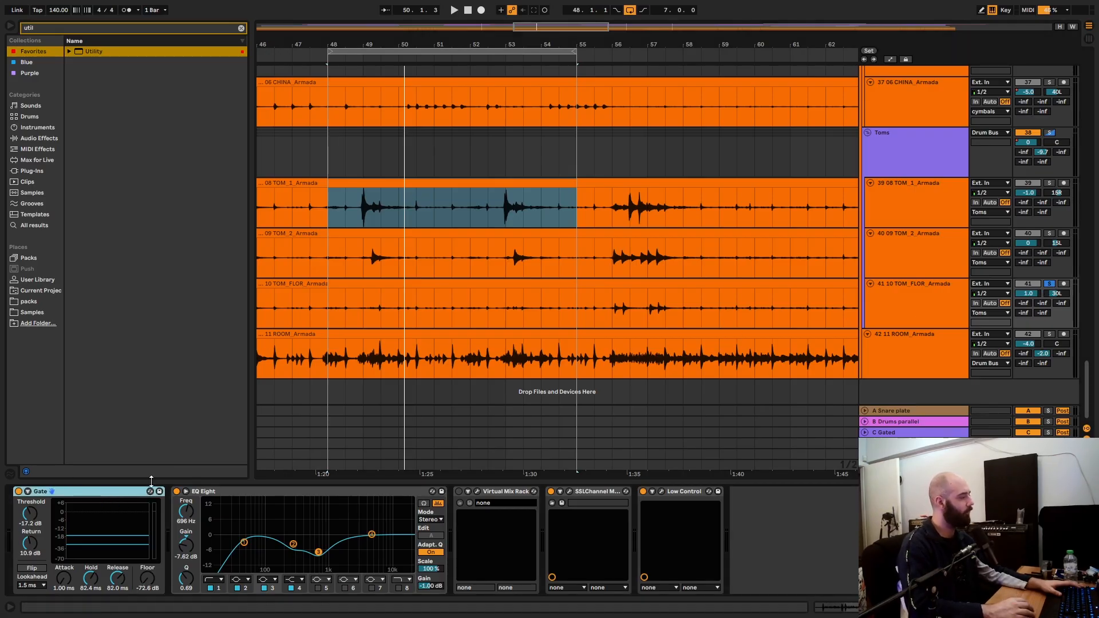
click(229, 491)
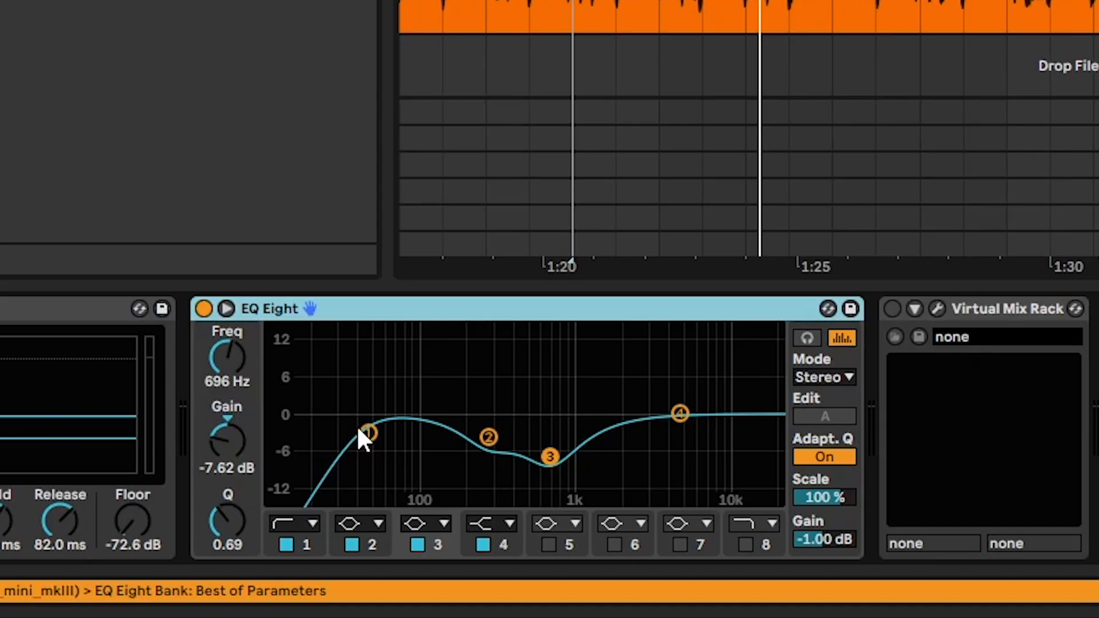
click(360, 431)
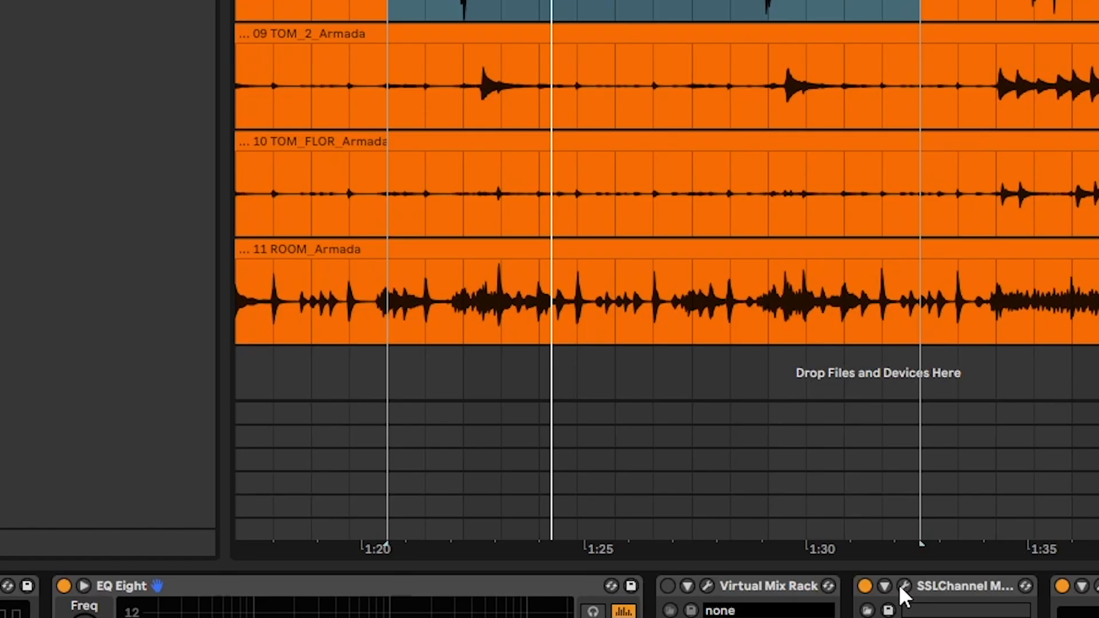
Step: Examine TOM_FLOR's SSLChannel HF, HMF and LF frequency settings and its compressor threshold and ratio
click(904, 586)
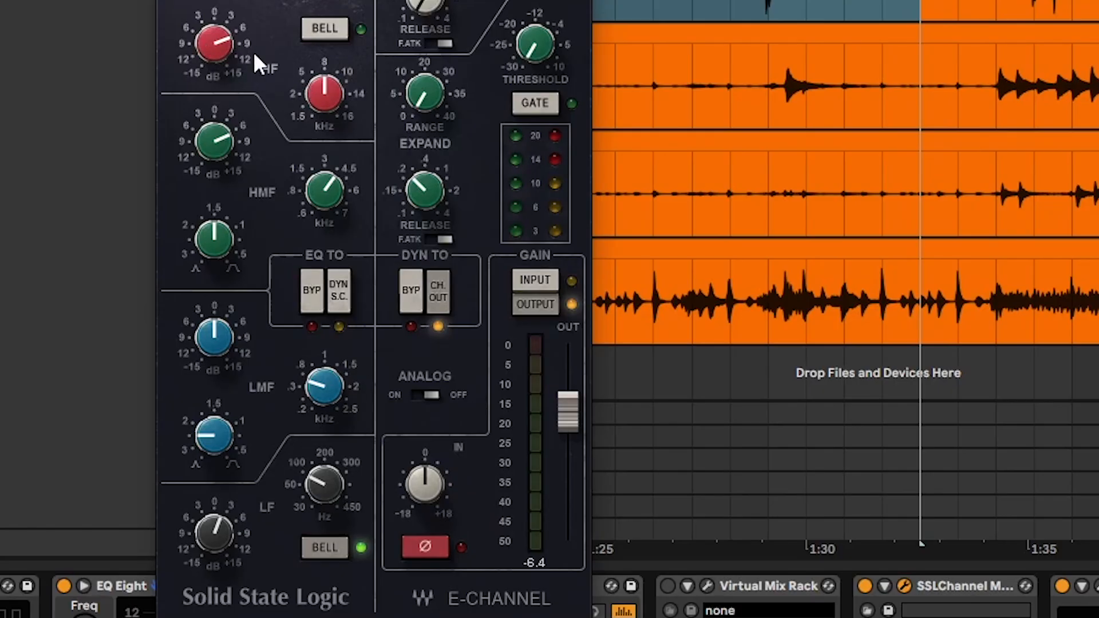
click(314, 88)
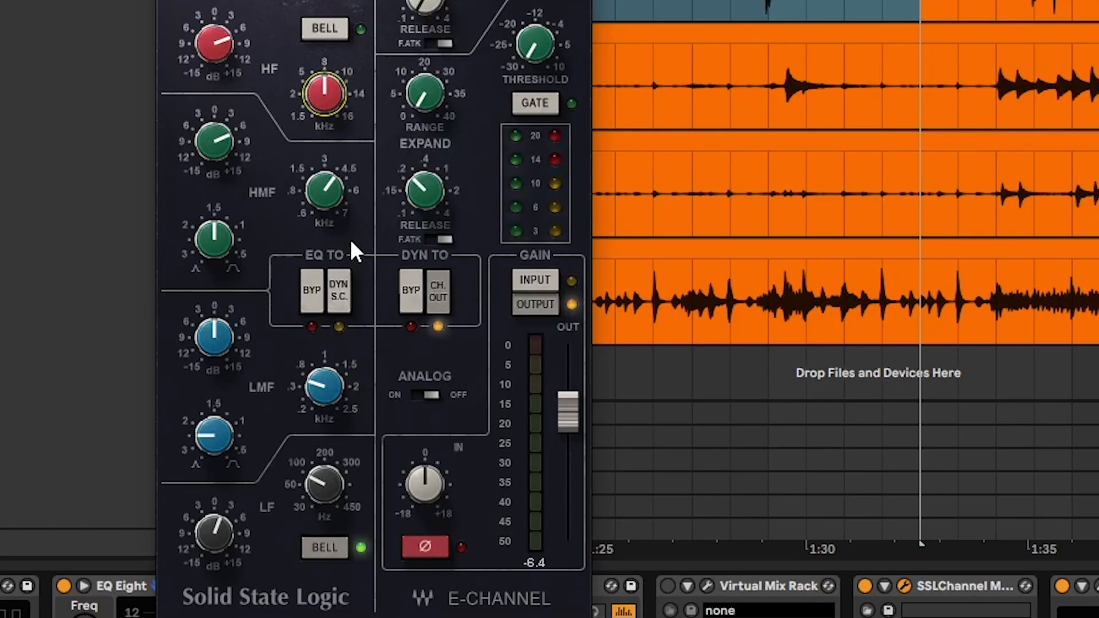
click(329, 204)
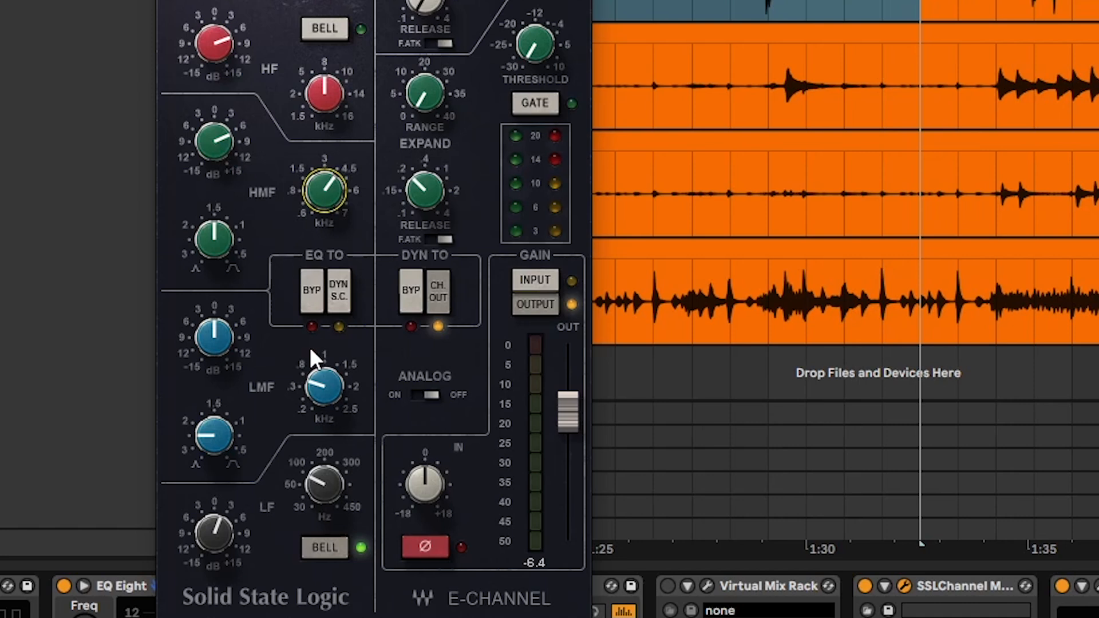
click(322, 484)
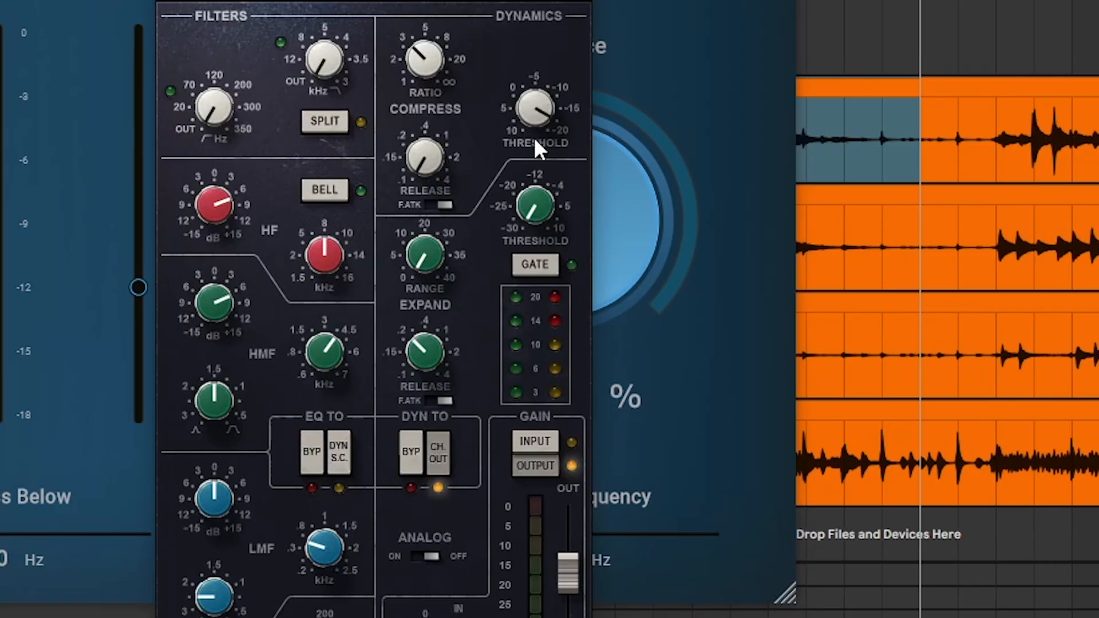
click(421, 56)
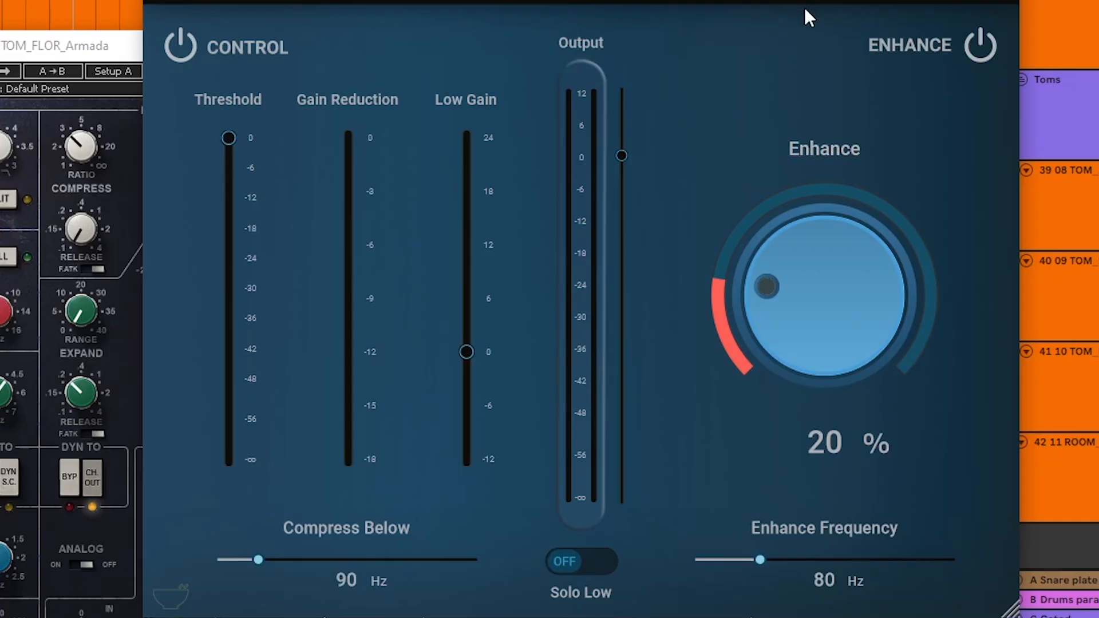
Step: Review TOM_FLOR's low-end Control and Enhance settings, and close its Low Control and SSLChannel windows
click(1006, 1)
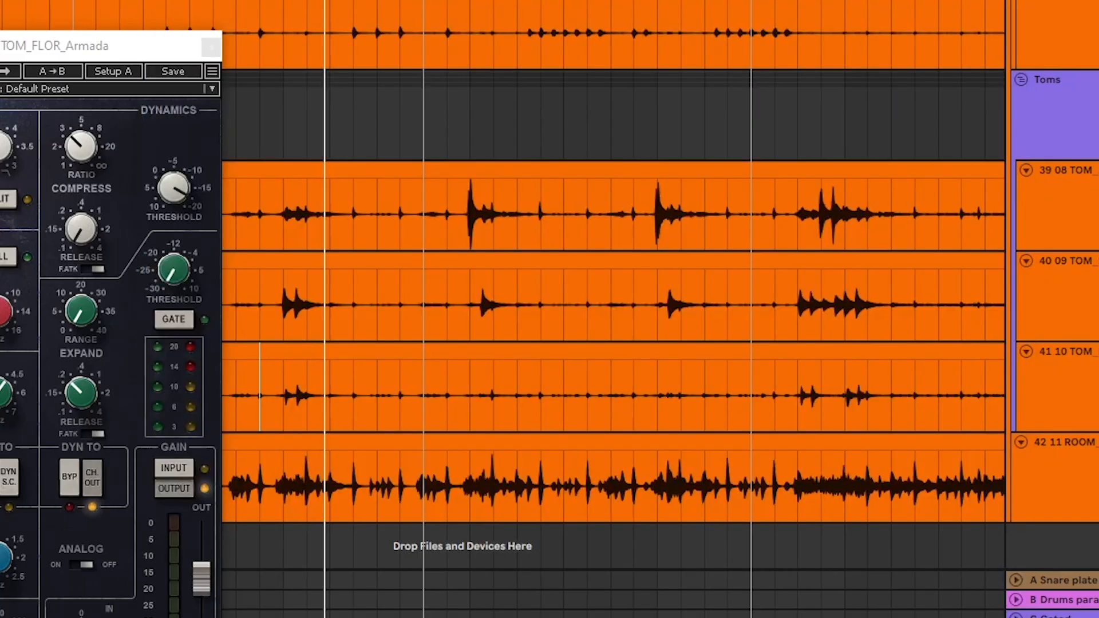
click(202, 47)
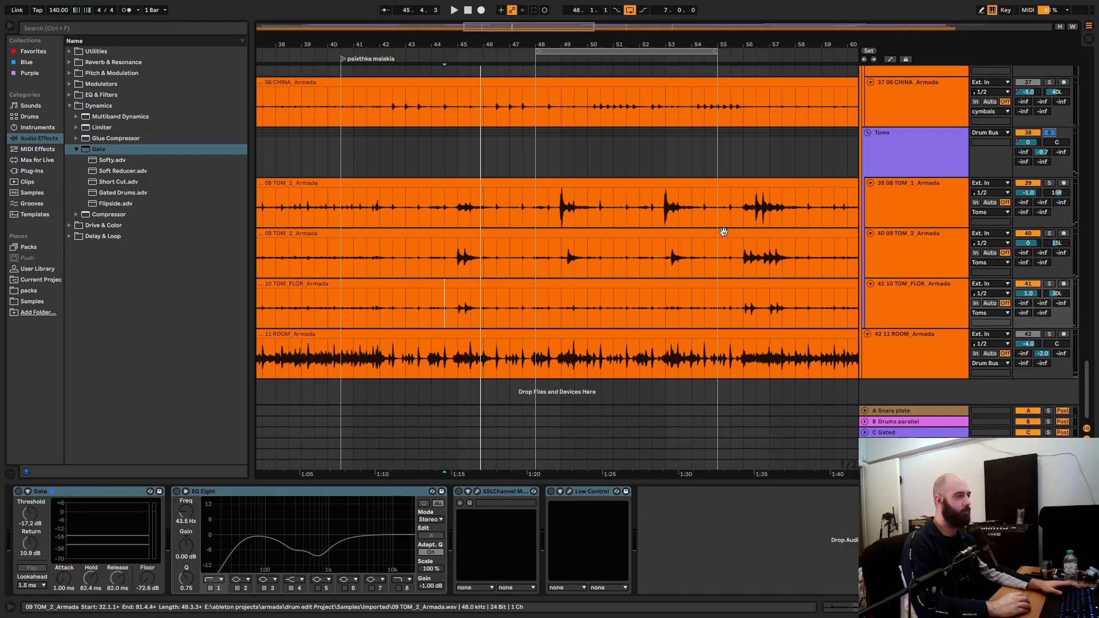
Step: Compare the soloed Toms group by auditioning the fill before bar 46 with the tom devices bypassed and enabled
key(space)
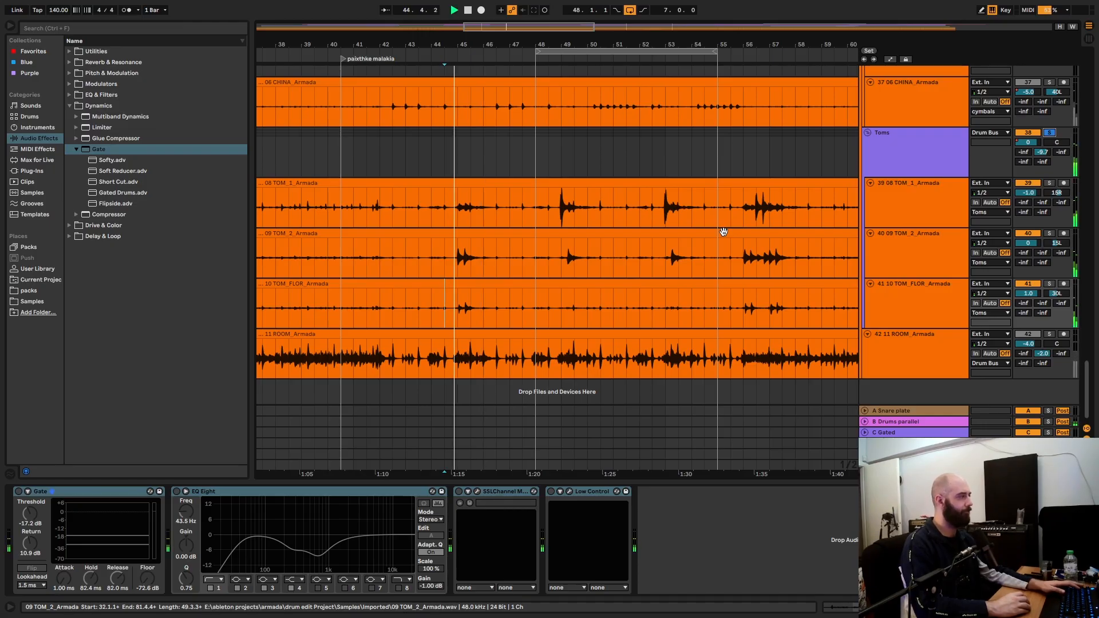
key(space)
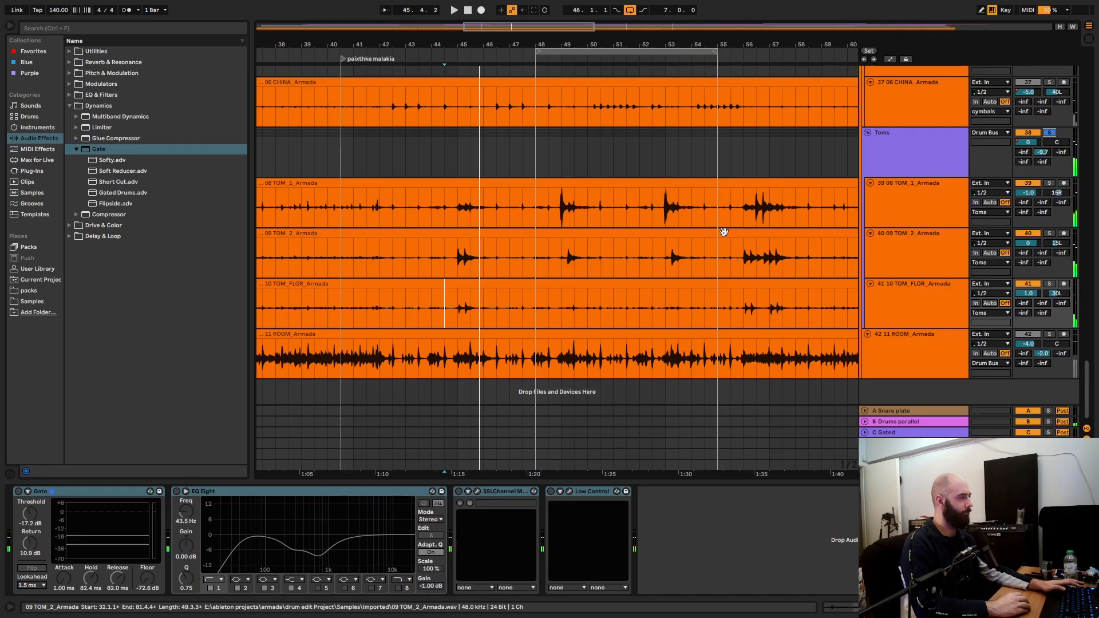
click(700, 136)
key(space)
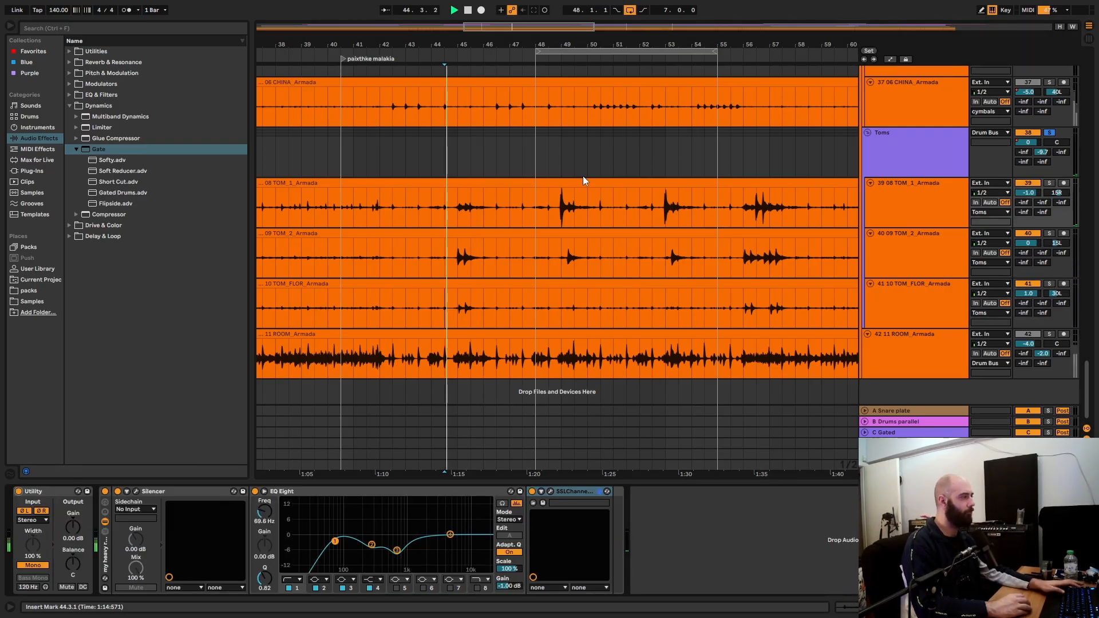
key(space)
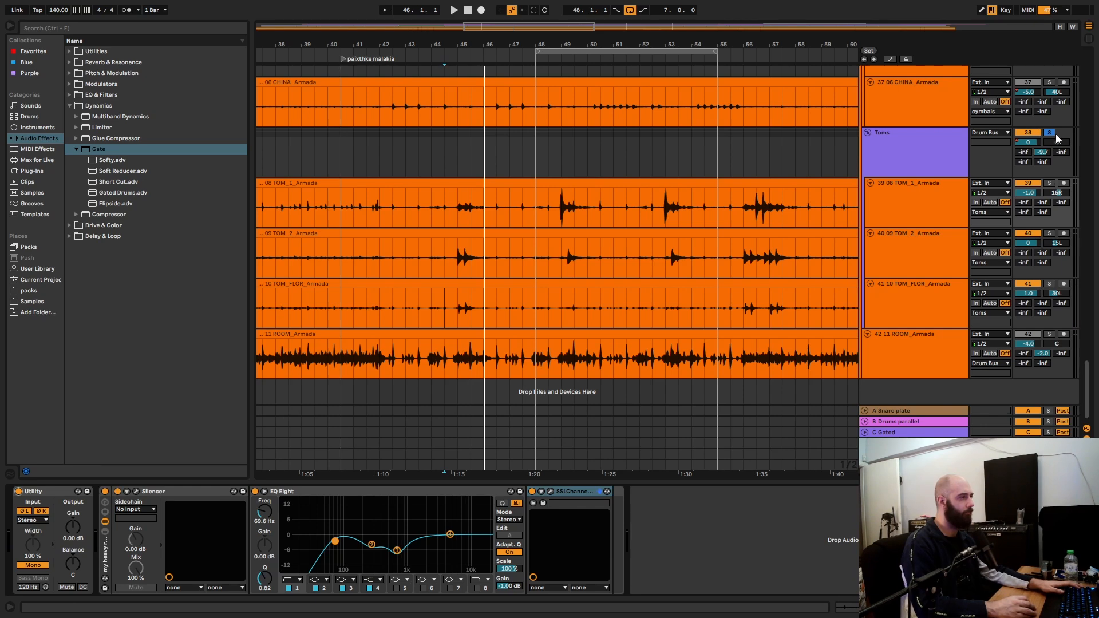
Step: Unsolo the Toms group and audition the toms in context with the full drum mix
scroll(968, 181, up, 5)
key(space)
scroll(726, 204, down, 6)
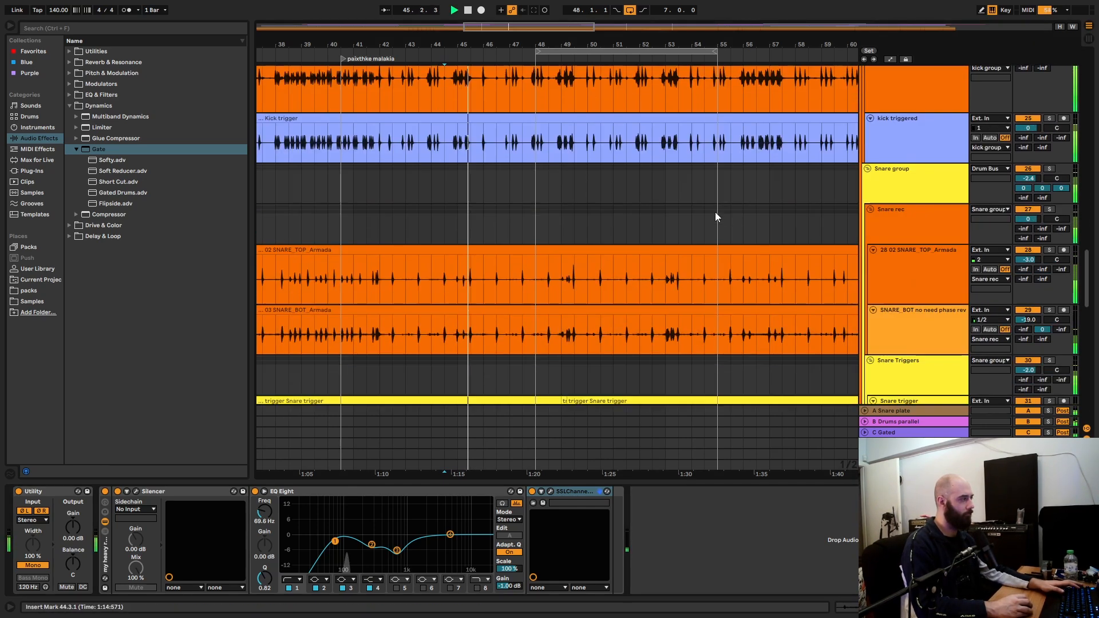
scroll(713, 217, down, 5)
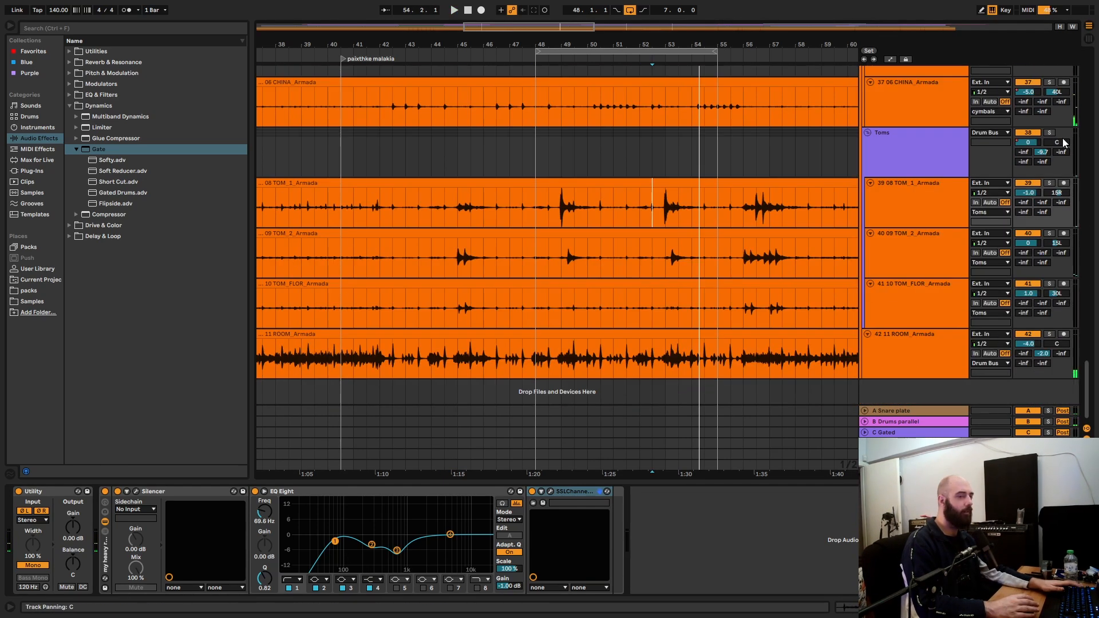
Step: Show the automation lanes and examine the Toms group's track volume automation around the fill at bar 56
click(939, 159)
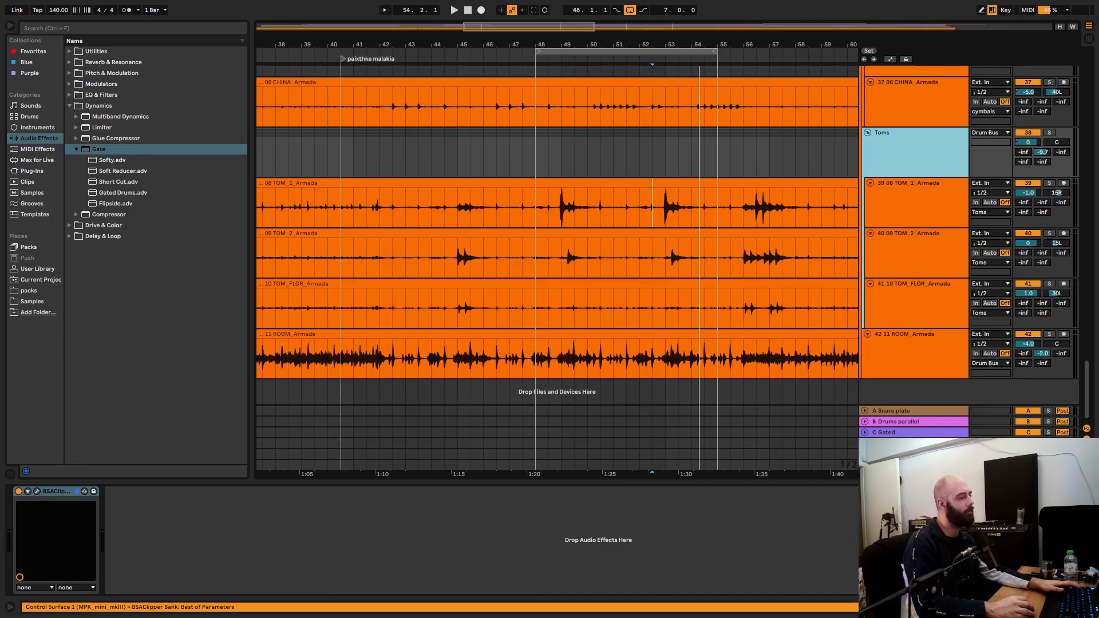
click(890, 59)
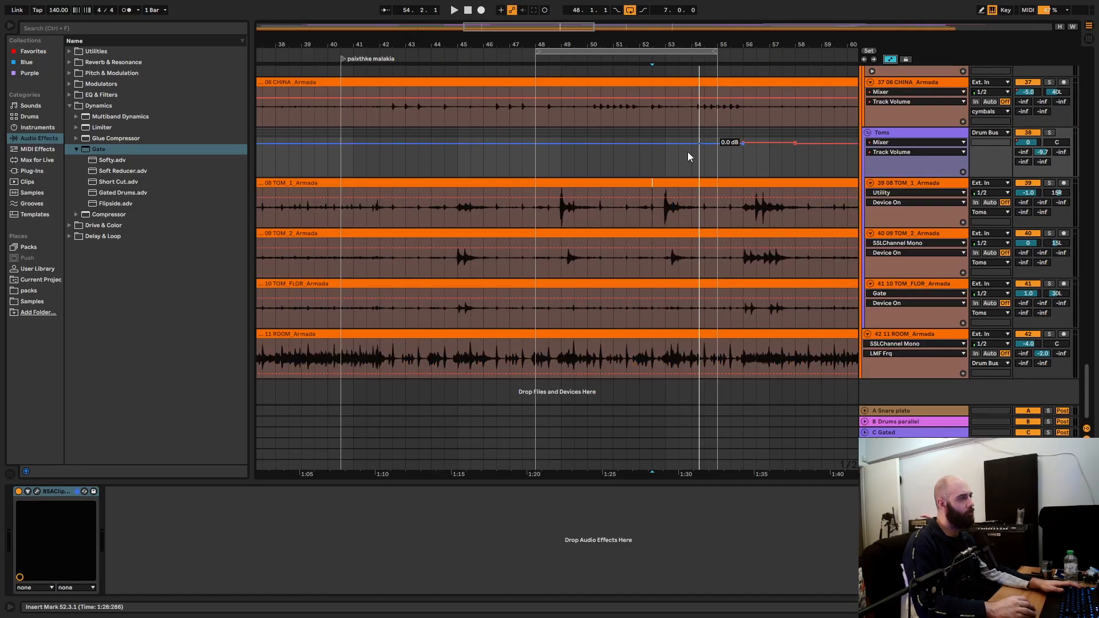
drag(756, 44, 450, 146)
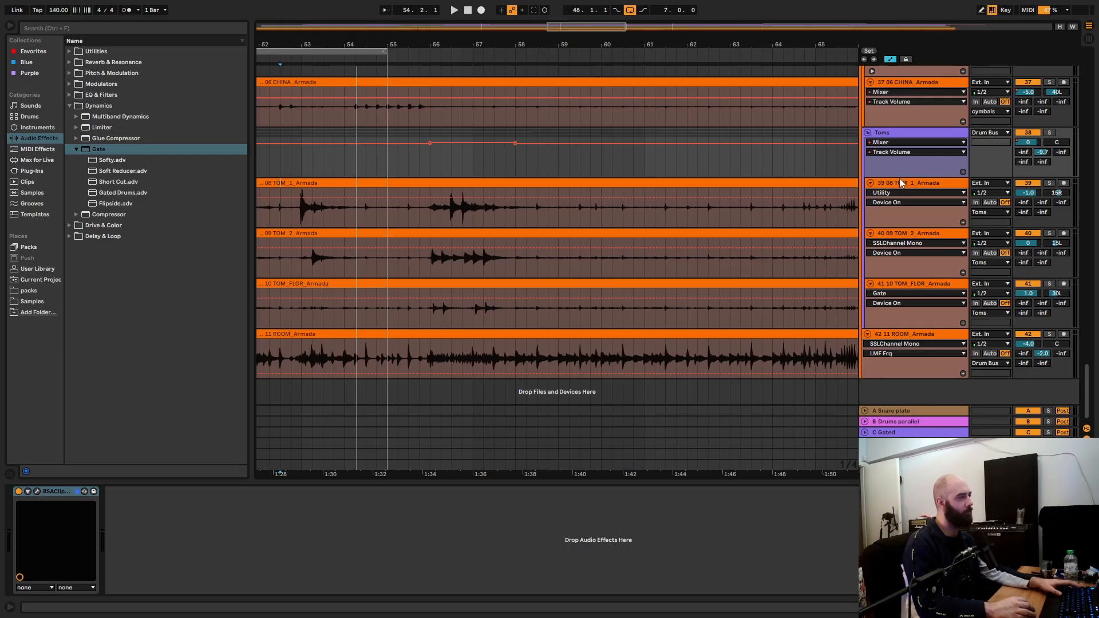
Step: Turn off the arrangement loop so playback can run past bar 55
key(space)
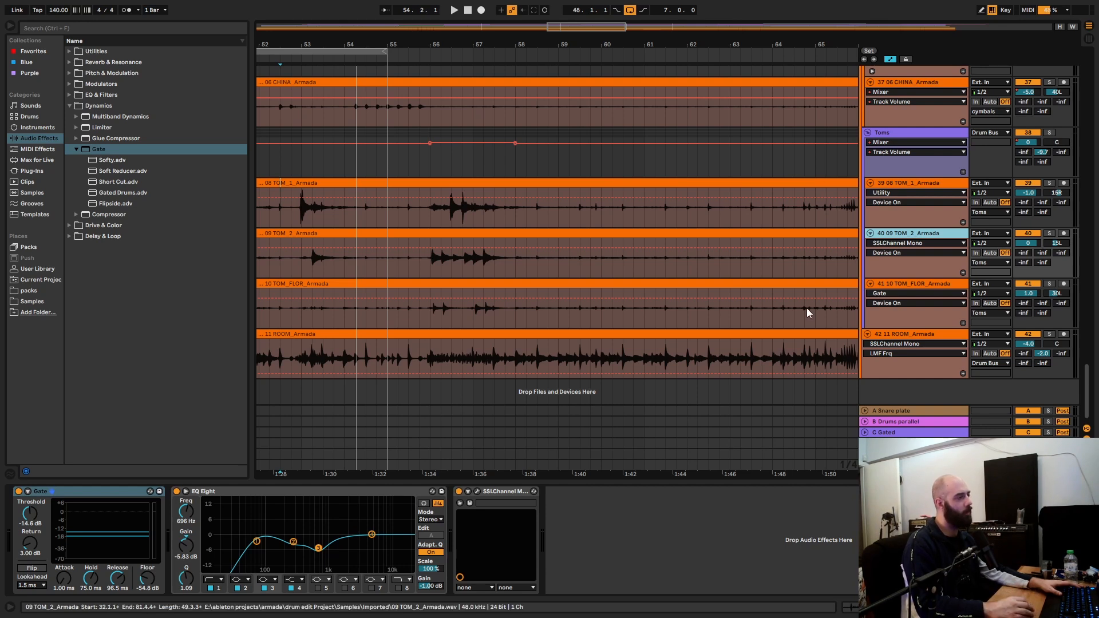
click(630, 11)
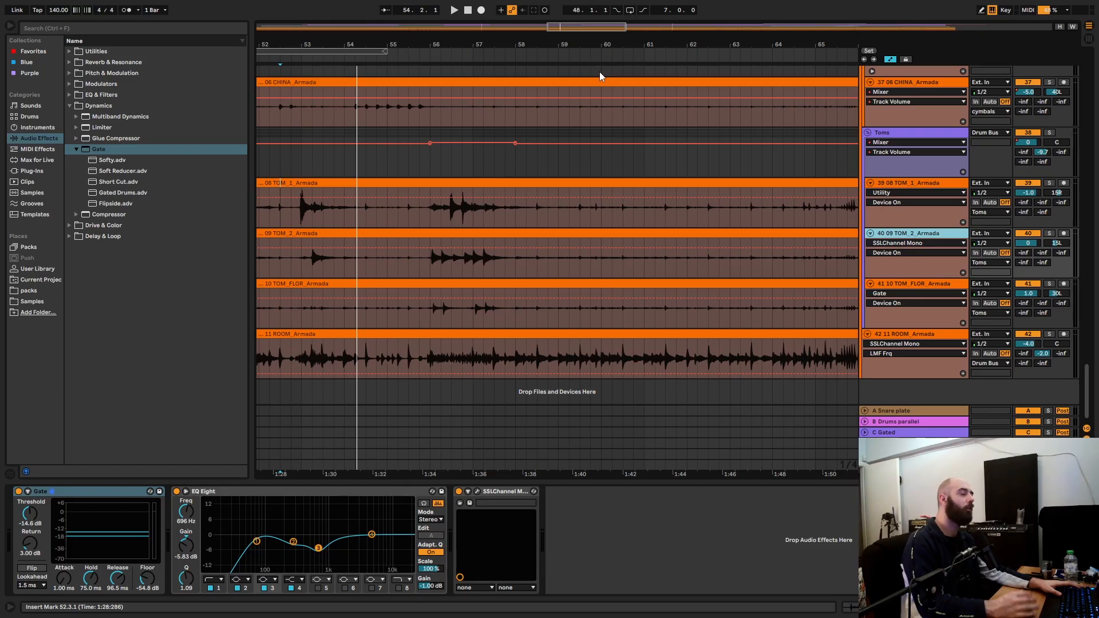